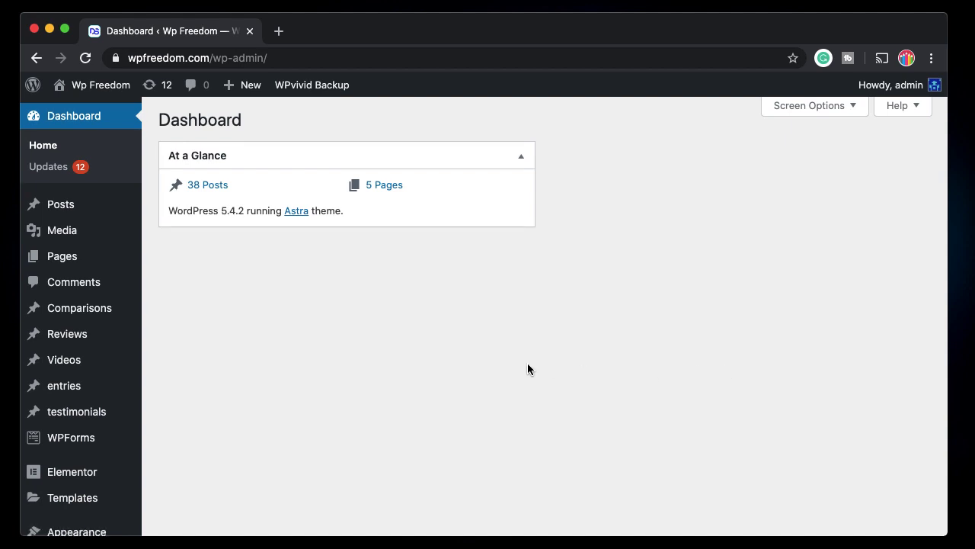
# - Open the WPForms list of all forms in a new tab and open the All fields form for editing
pyautogui.scroll(-3, 528, 368)
pyautogui.moveTo(62, 301)
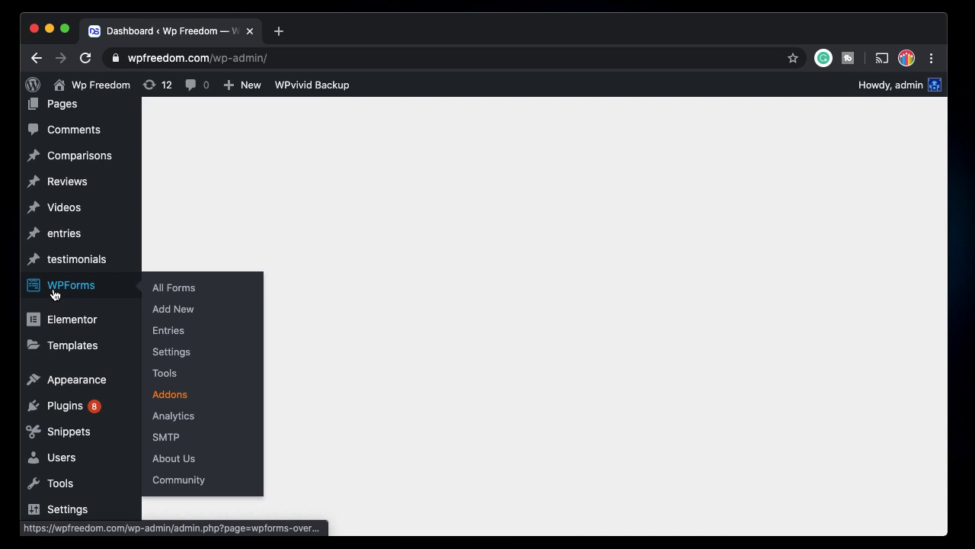
pyautogui.keyDown('super'); pyautogui.click(183, 294); pyautogui.keyUp('super')
pyautogui.click(340, 32)
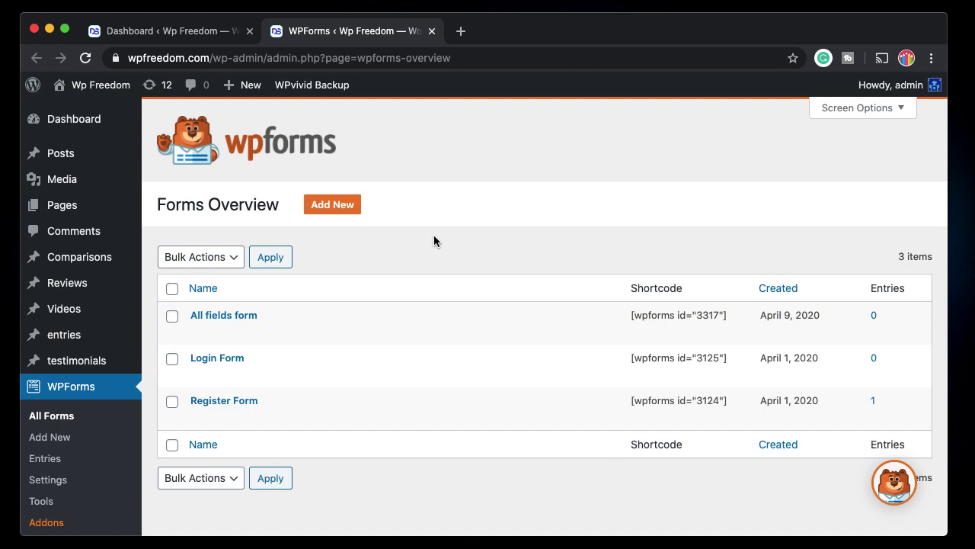
pyautogui.moveTo(283, 312)
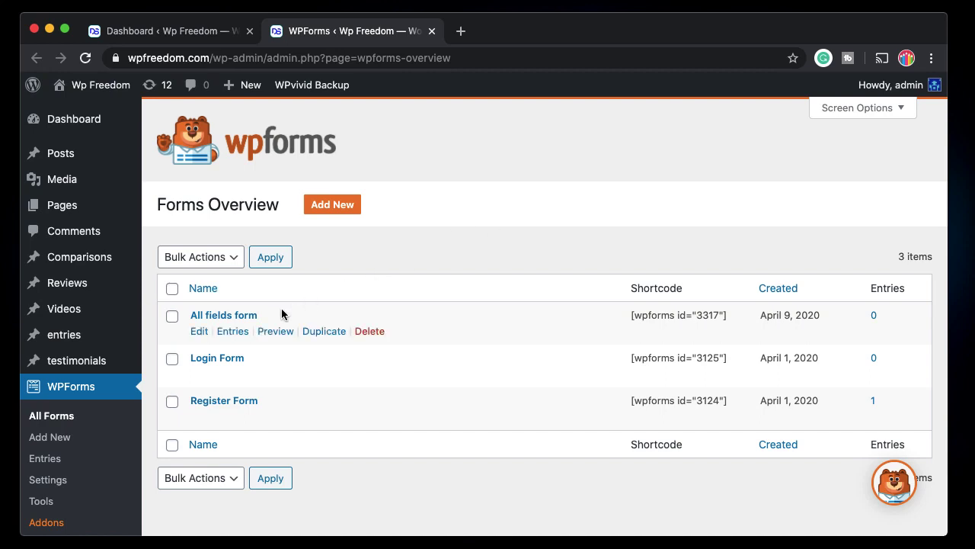
pyautogui.click(200, 333)
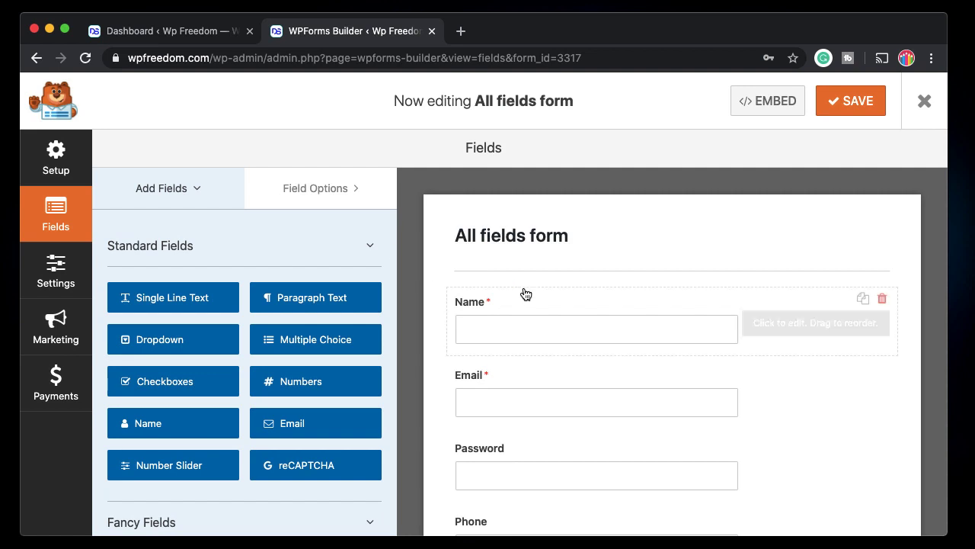
# - Look through the fields of the All fields form and close the form builder
pyautogui.scroll(-10, 523, 292)
pyautogui.scroll(10, 525, 293)
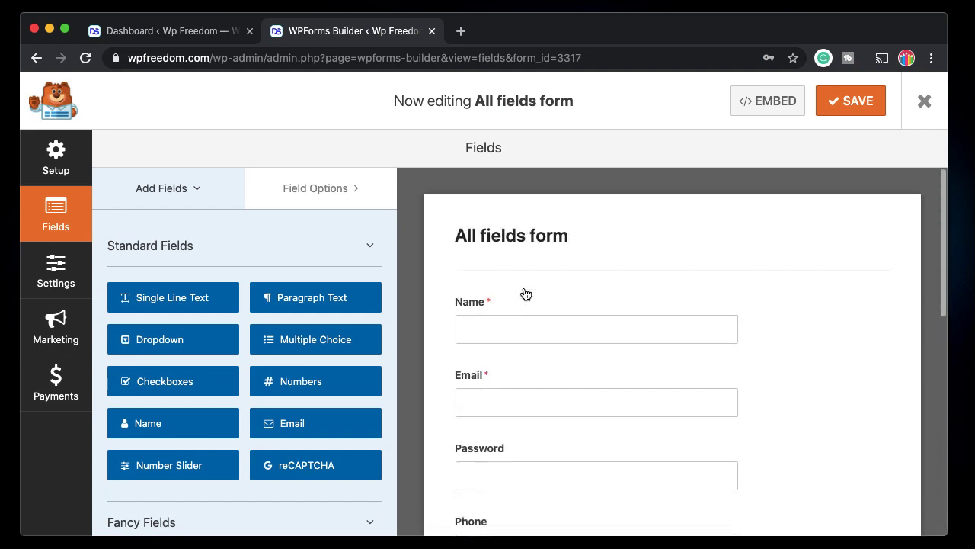
pyautogui.scroll(-10, 524, 281)
pyautogui.scroll(10, 571, 346)
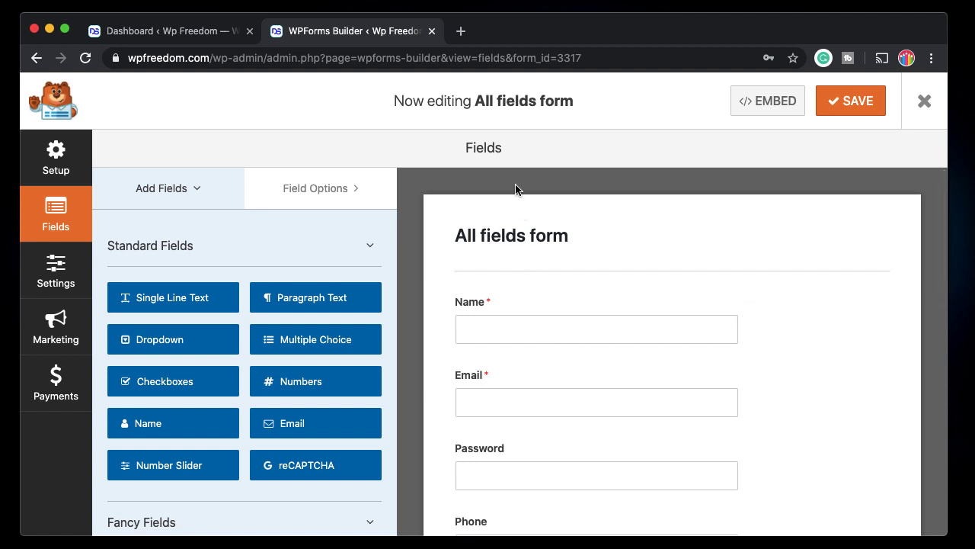
pyautogui.click(431, 31)
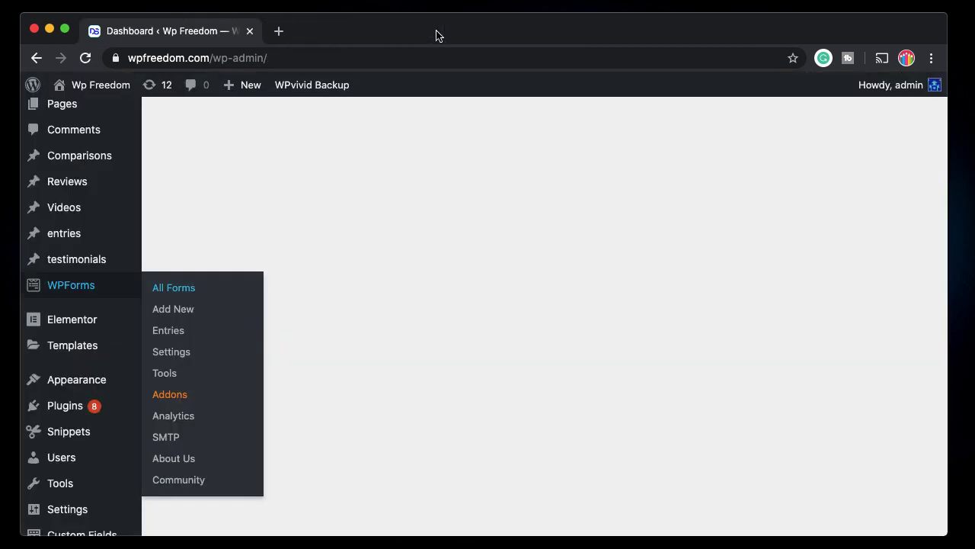
pyautogui.moveTo(82, 288)
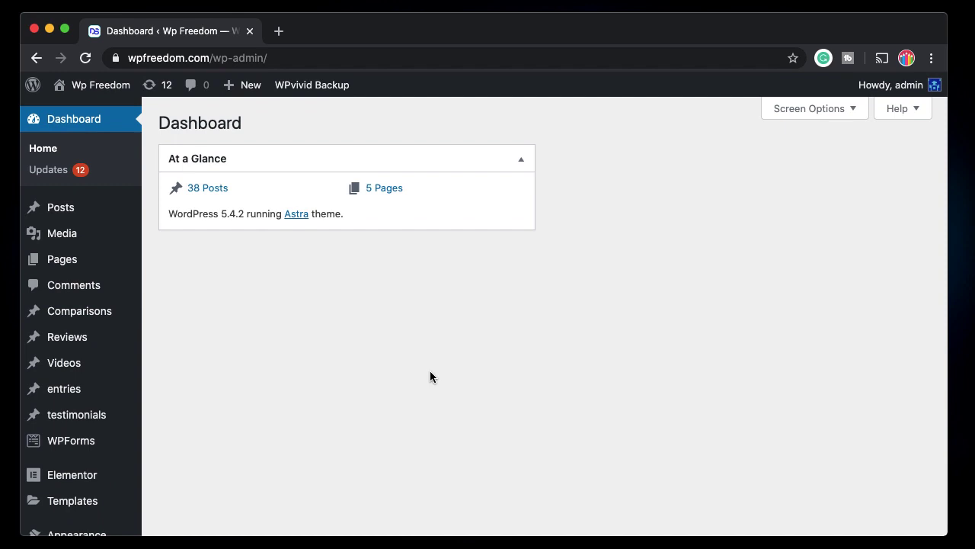
pyautogui.scroll(-3, 430, 374)
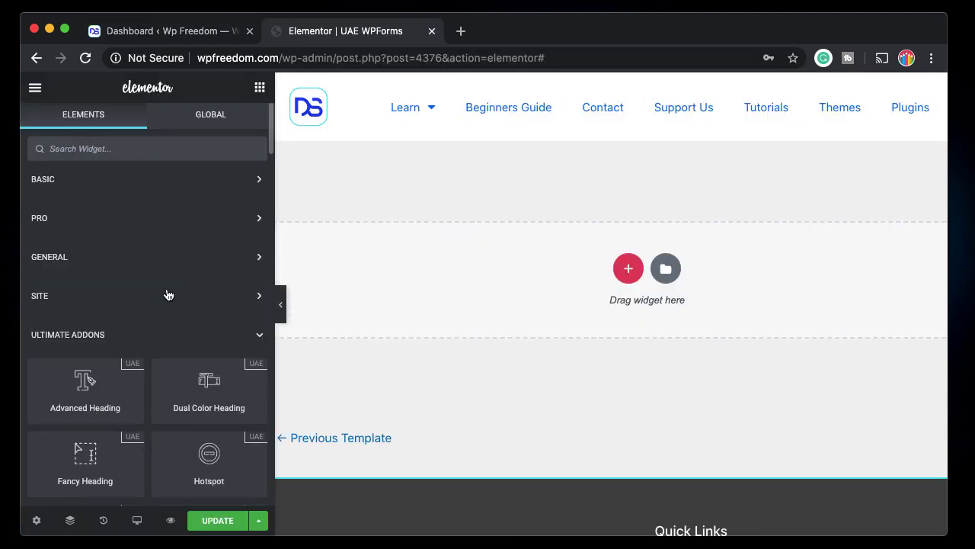
# - Search the widgets for "wpfo" and add the WPForms Styler widget to the page
pyautogui.scroll(-5, 142, 339)
pyautogui.scroll(-9, 141, 331)
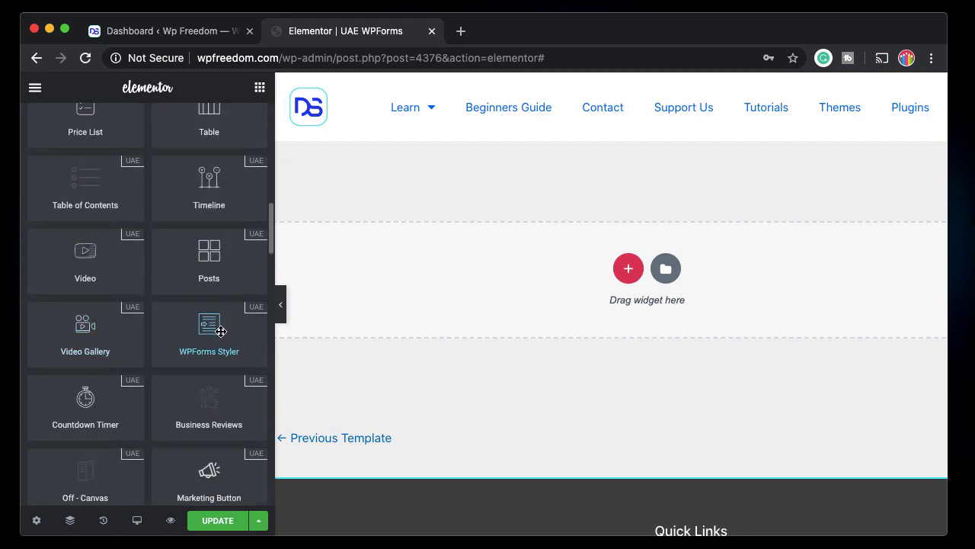
pyautogui.scroll(14, 220, 333)
pyautogui.click(94, 146)
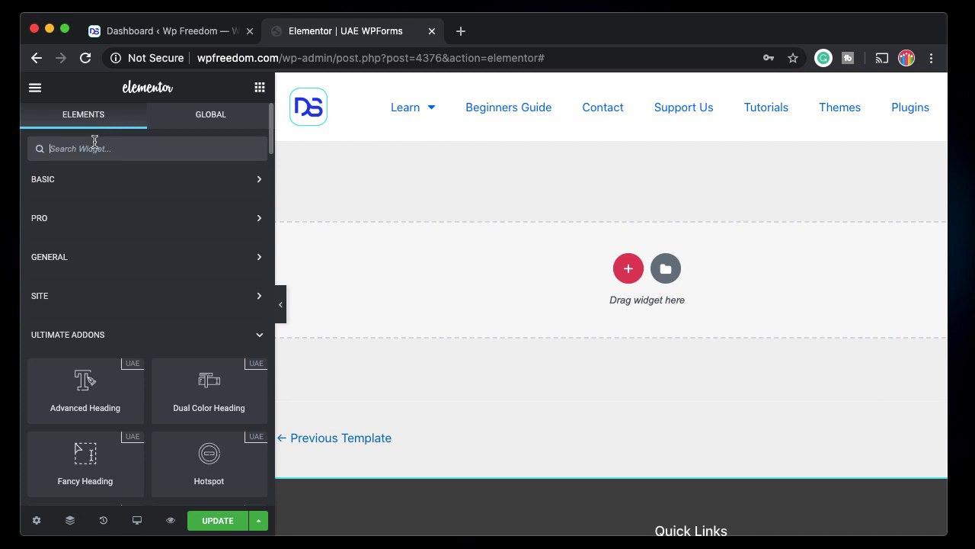
pyautogui.write('wpfo')
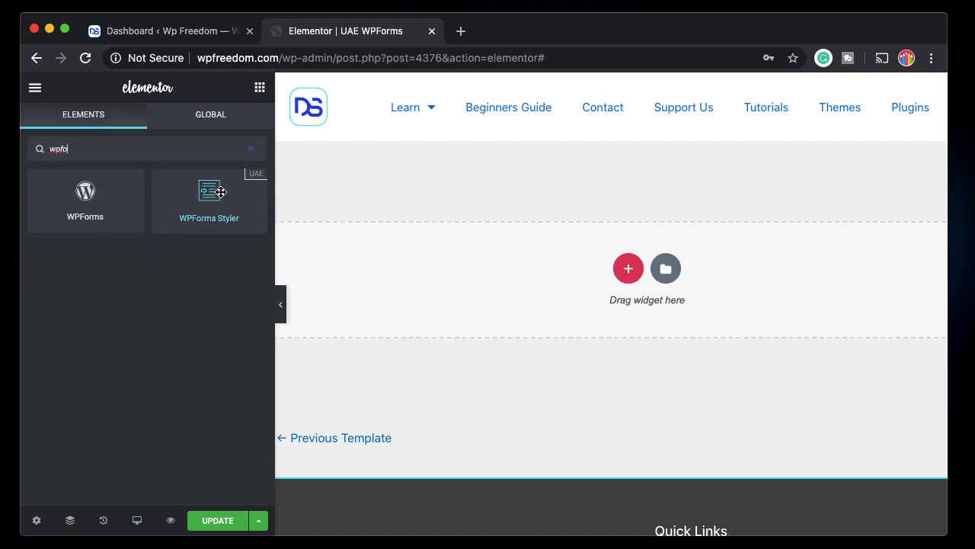
pyautogui.moveTo(221, 192); pyautogui.dragTo(546, 275)
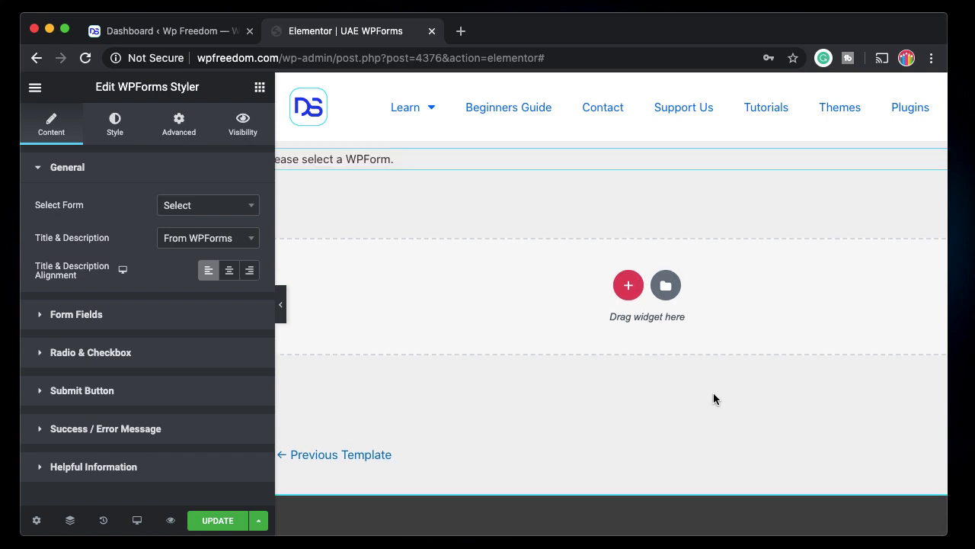
# - Select All fields form as the form shown by the WPForms Styler widget and check its preview
pyautogui.click(213, 204)
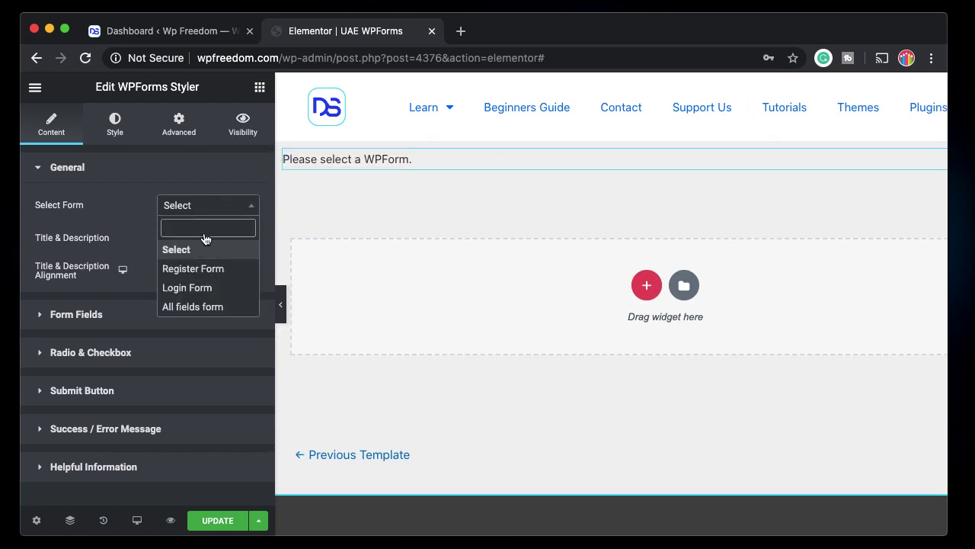
pyautogui.click(195, 306)
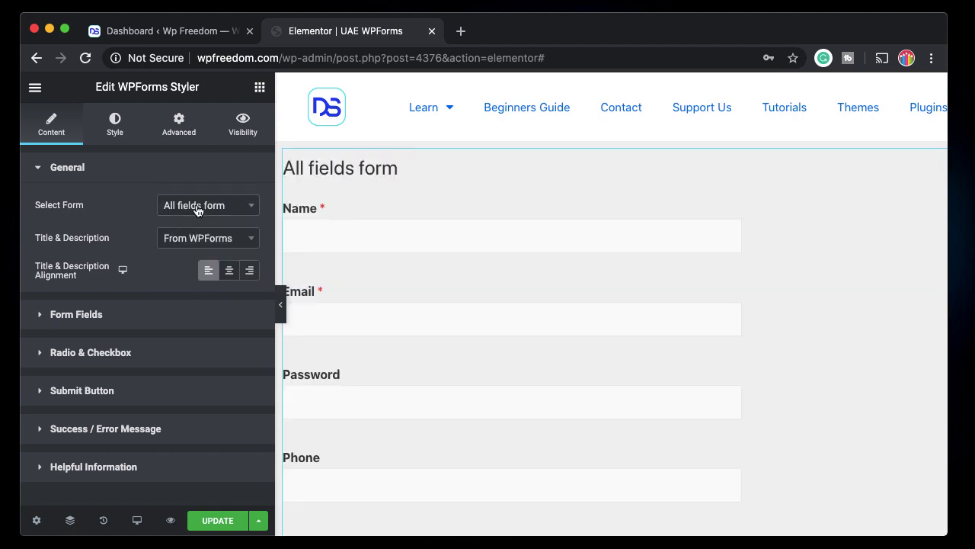
pyautogui.scroll(-2, 459, 369)
pyautogui.scroll(2, 458, 373)
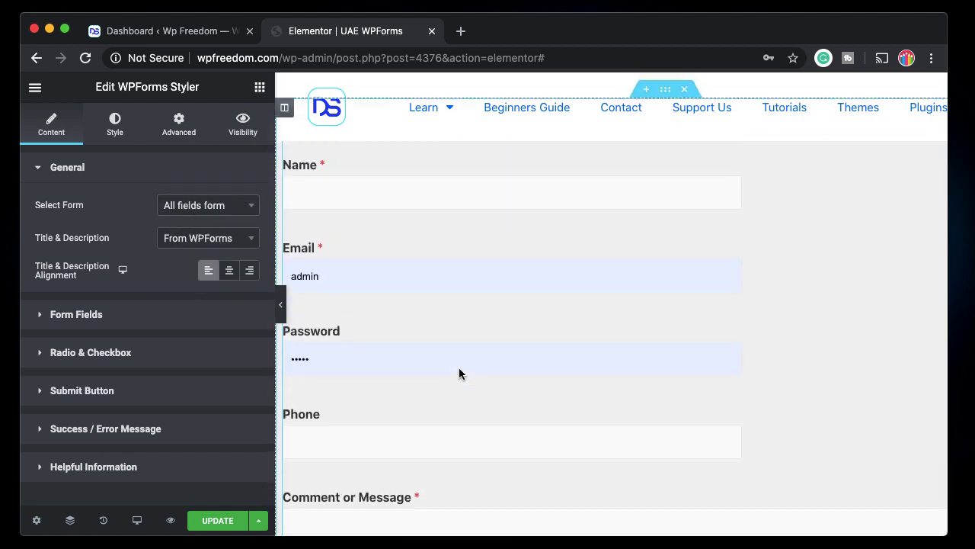
# - Try center and right alignment for the form's title and description, and return it to left
pyautogui.click(232, 270)
pyautogui.click(249, 270)
pyautogui.click(229, 271)
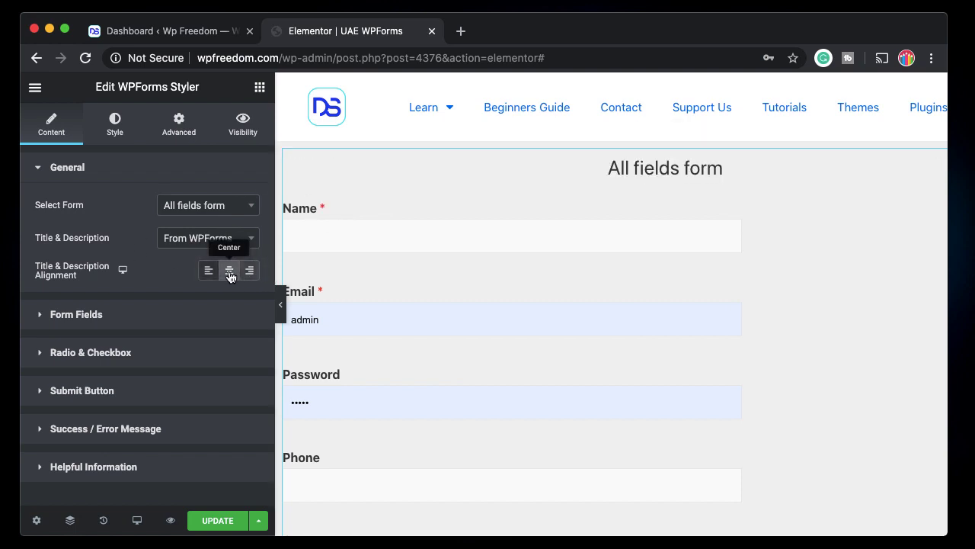
pyautogui.click(209, 270)
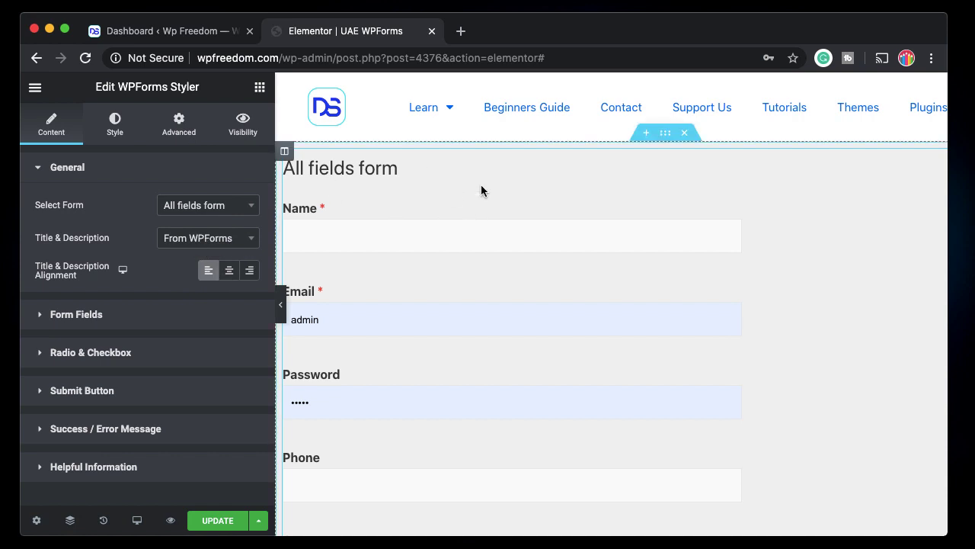
# - Set the form's field style to Underline and check the fields in the page preview
pyautogui.click(124, 313)
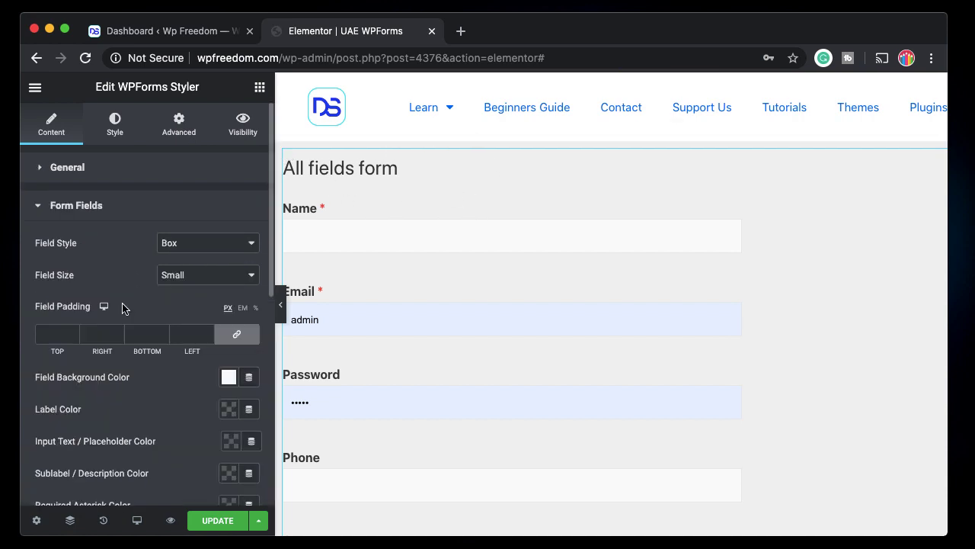
pyautogui.click(192, 245)
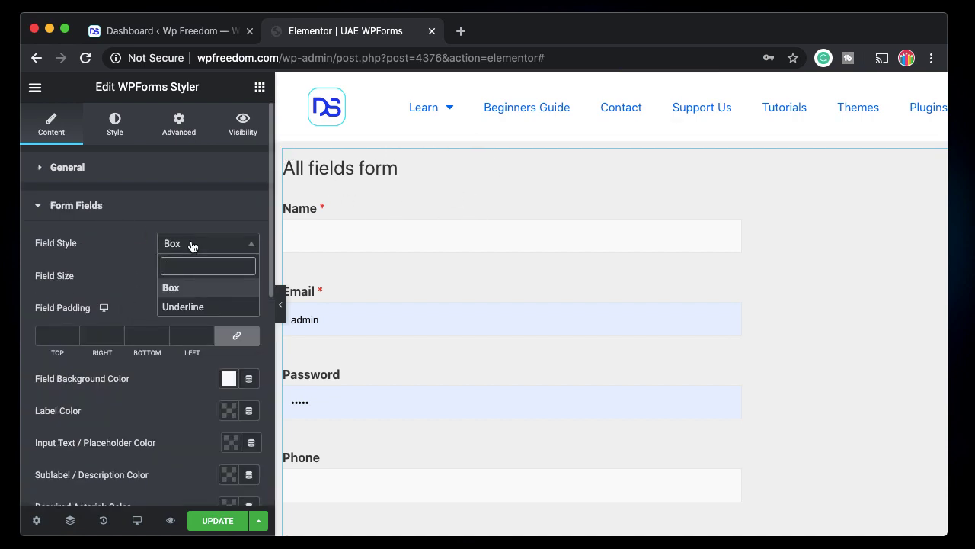
pyautogui.click(192, 307)
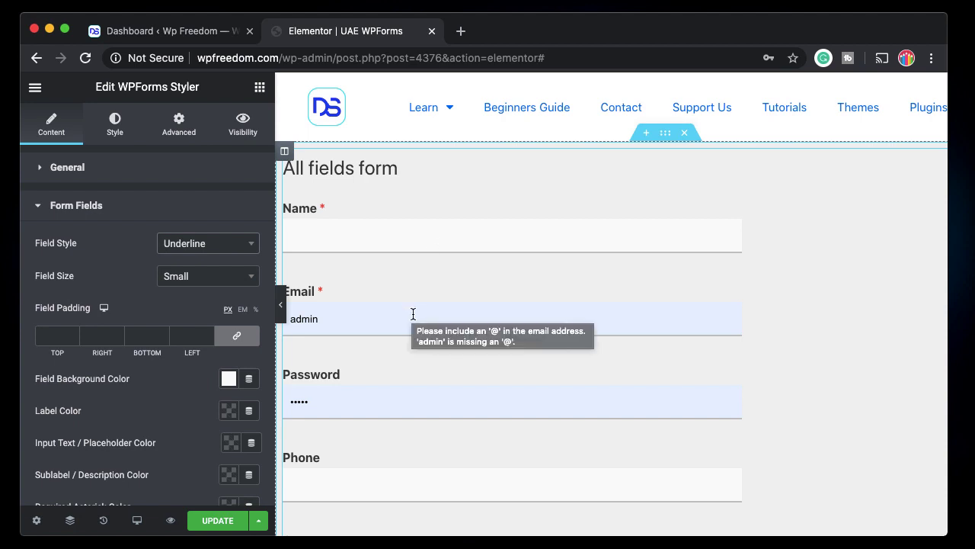
pyautogui.scroll(-5, 384, 483)
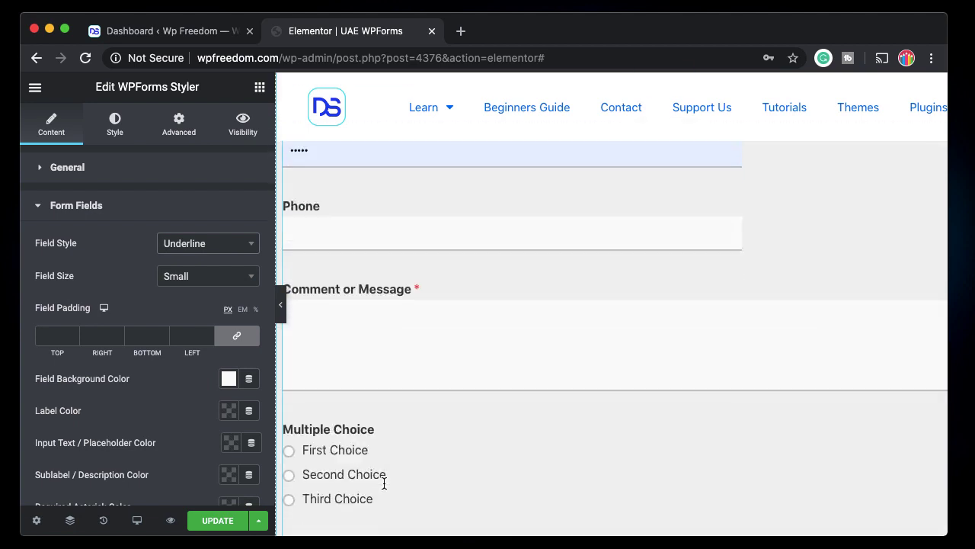
pyautogui.scroll(5, 392, 382)
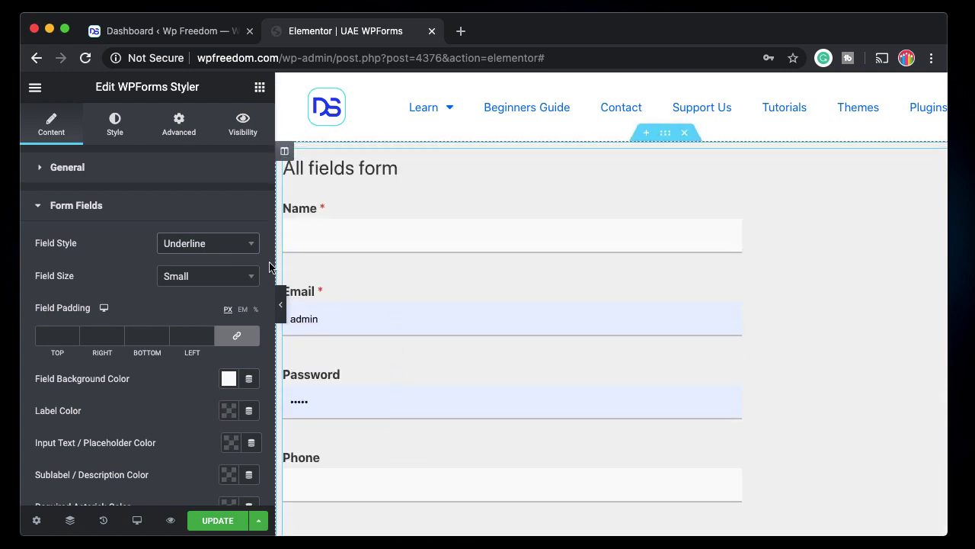
# - Try the Extra Small field size and set it back to Small
pyautogui.click(237, 283)
pyautogui.click(204, 321)
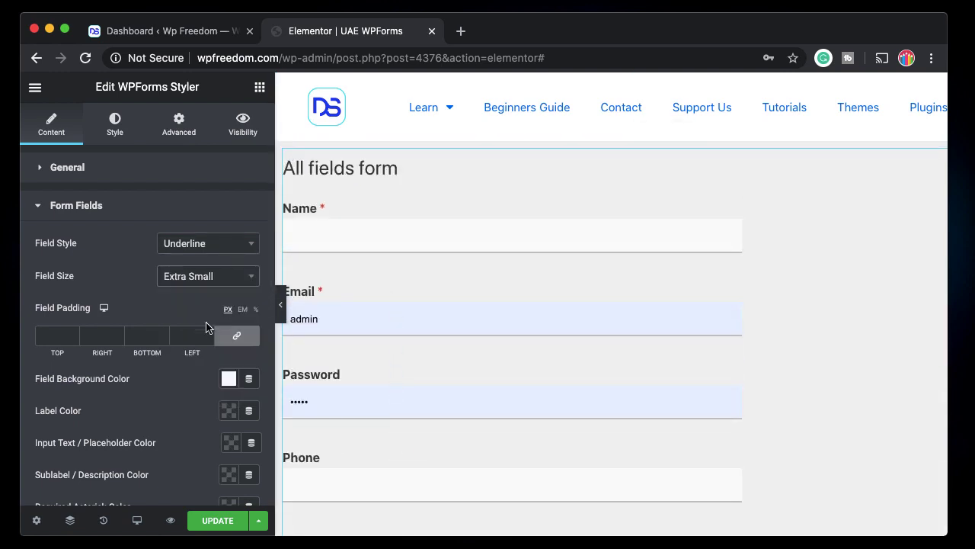
pyautogui.click(216, 283)
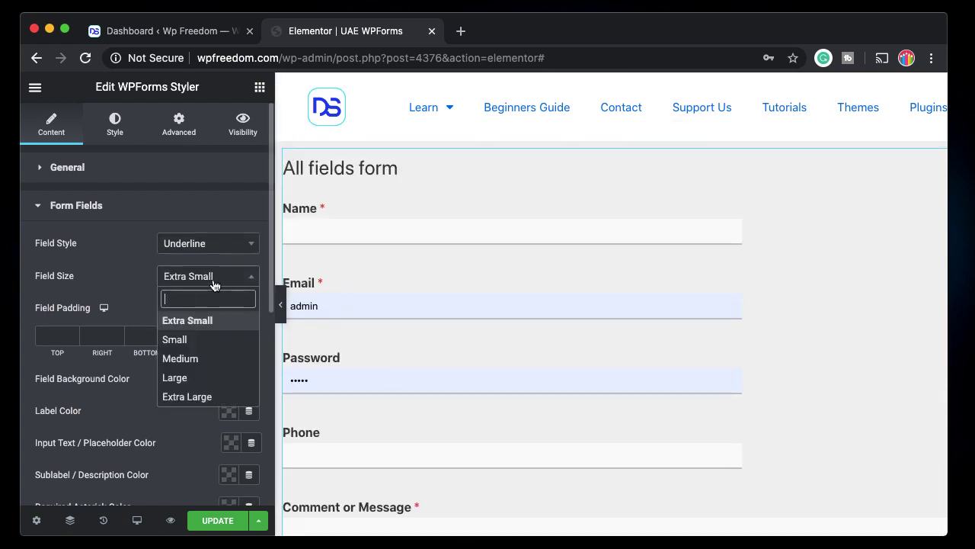
pyautogui.click(199, 336)
# - Try field paddings of 10 px and 34 px, and settle on 5 px for all sides
pyautogui.click(50, 341)
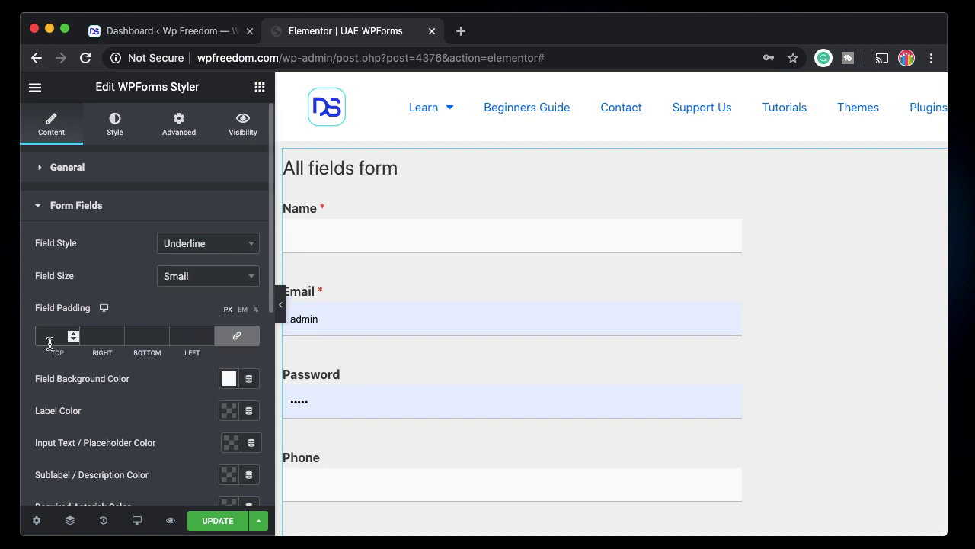
pyautogui.write('10')
pyautogui.press('BackSpace')
pyautogui.press('BackSpace')
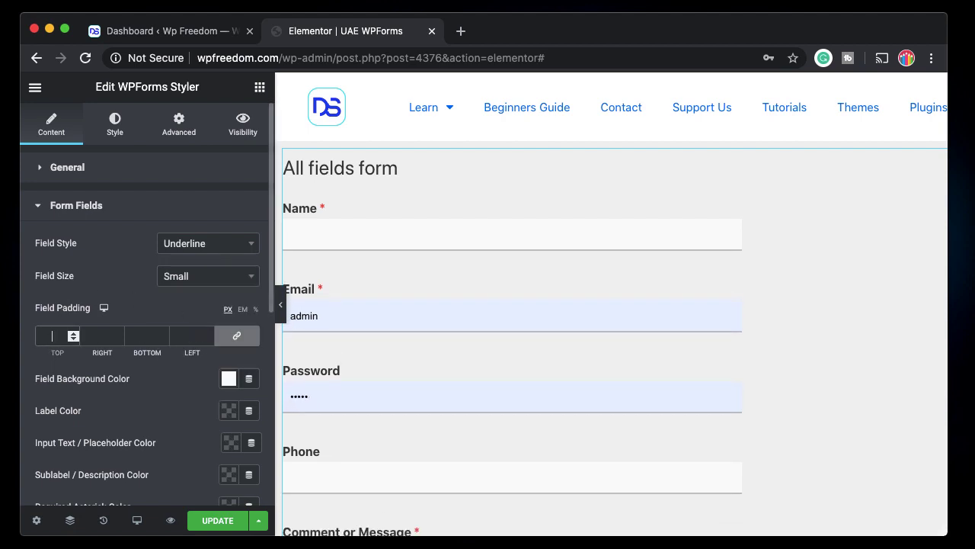
pyautogui.write('34')
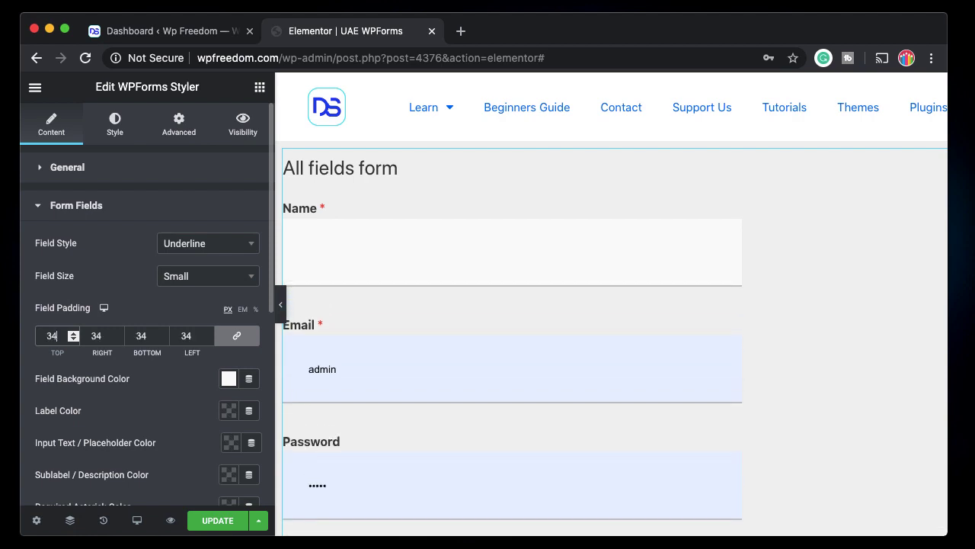
pyautogui.press('BackSpace')
pyautogui.press('BackSpace')
pyautogui.write('5')
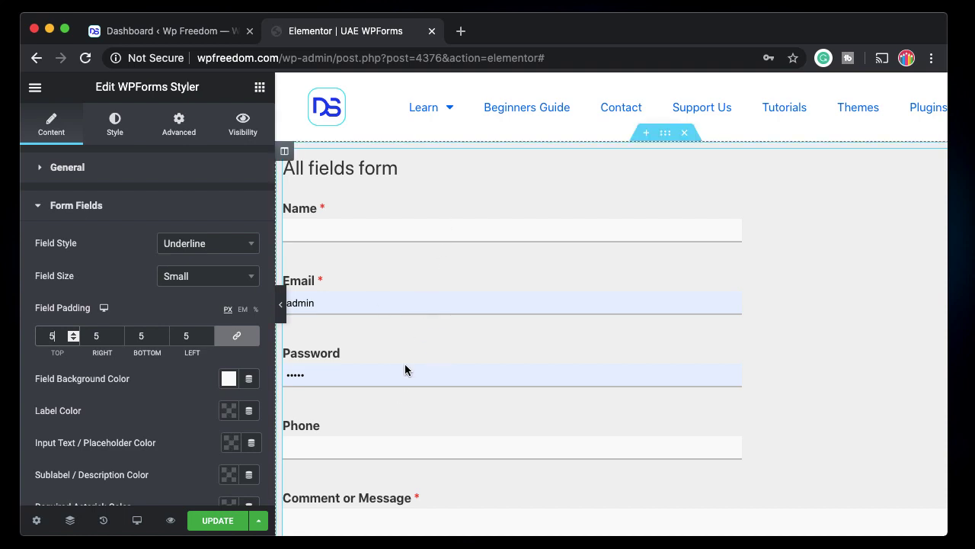
# - Try the dark blue #191970 as the field background color and clear the color
pyautogui.scroll(-3, 163, 424)
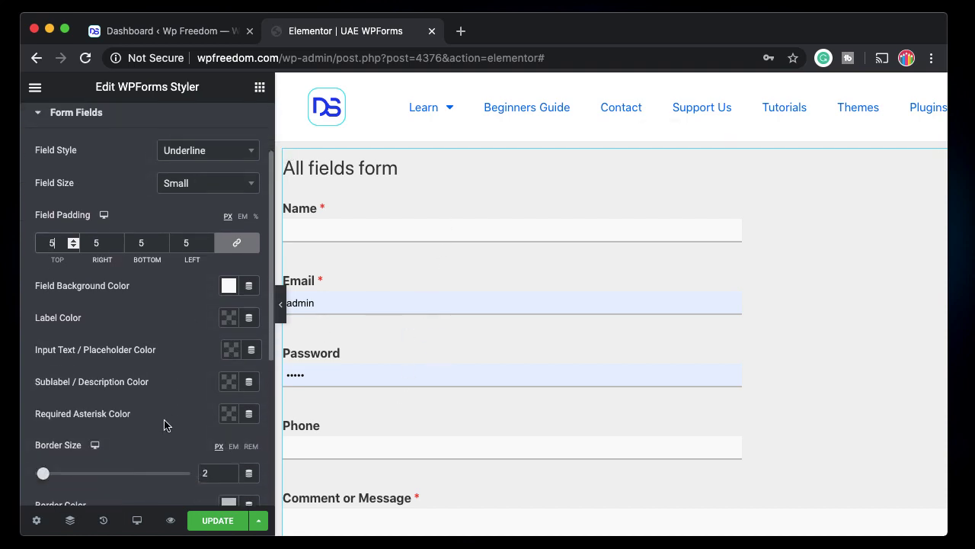
pyautogui.click(229, 288)
pyautogui.click(372, 184)
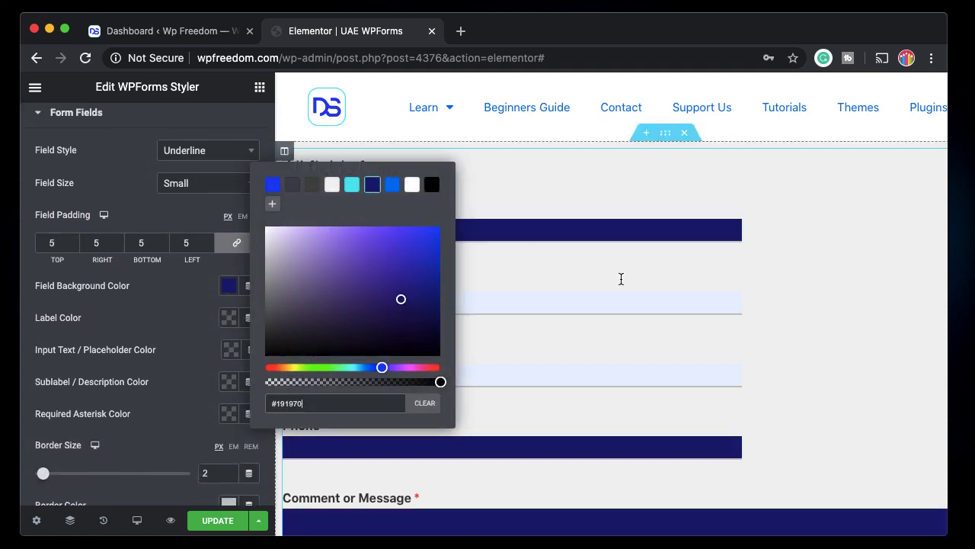
pyautogui.click(425, 404)
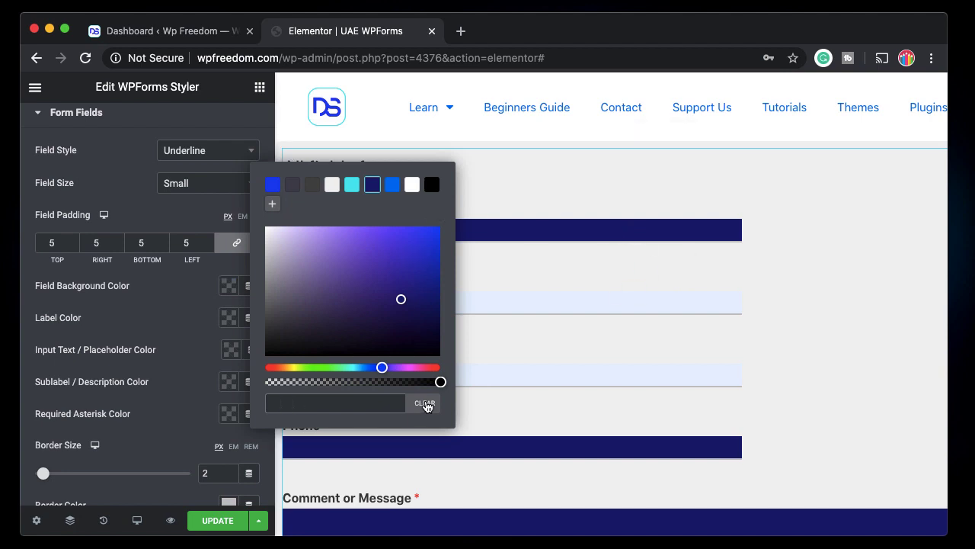
pyautogui.click(186, 320)
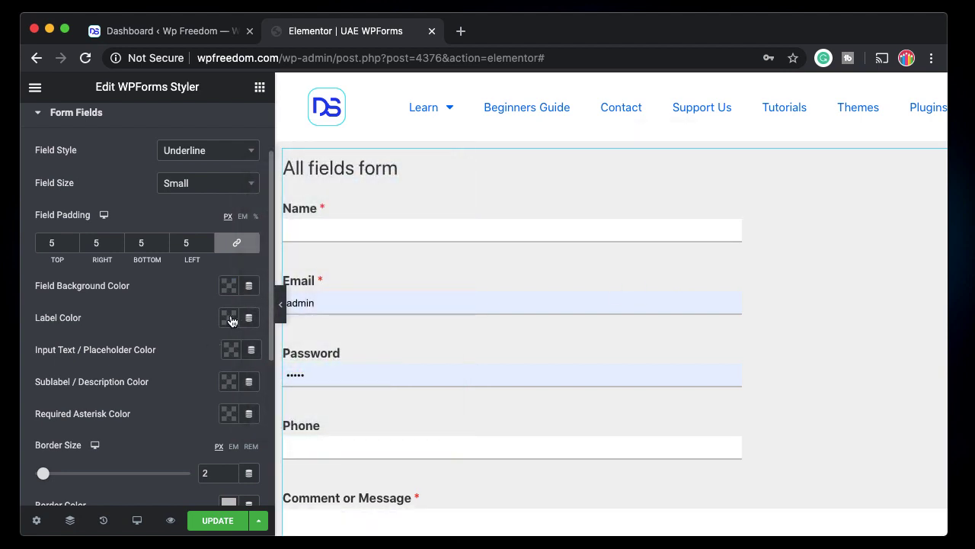
# - Try #0DE4EF as the label color and set it to the blue #0D73EF
pyautogui.click(231, 320)
pyautogui.click(351, 100)
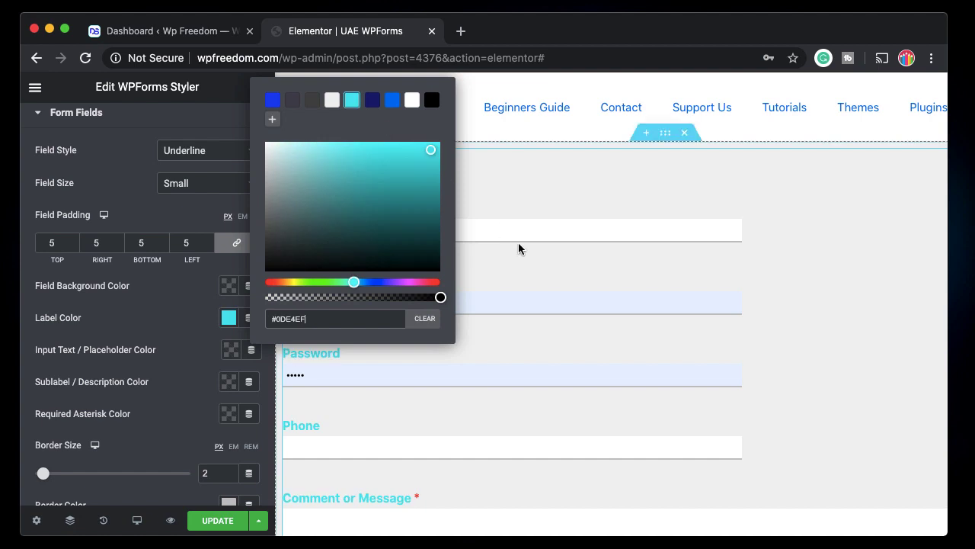
pyautogui.click(392, 100)
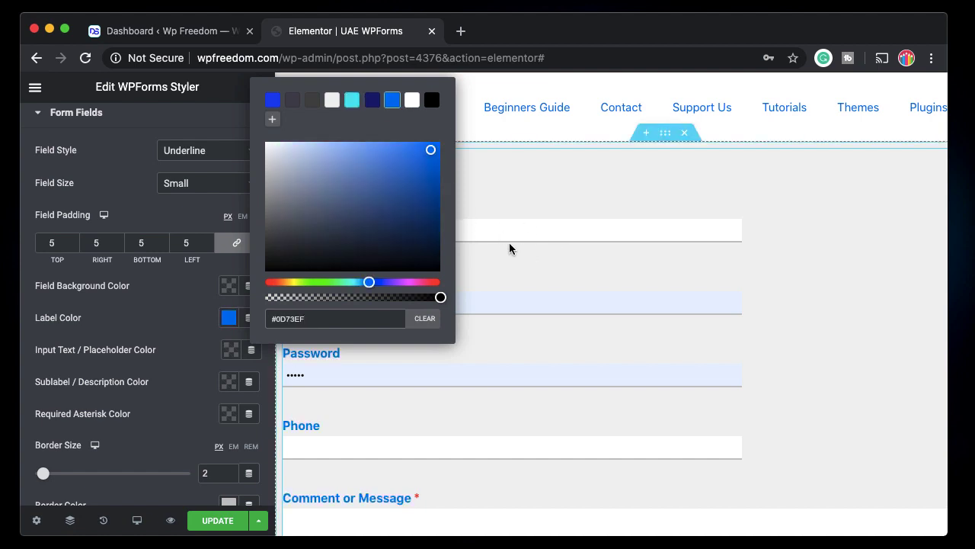
# - Try #191970 as the input text color with the sample text "dssdfsdf" in the Name field, and clear the color
pyautogui.click(187, 345)
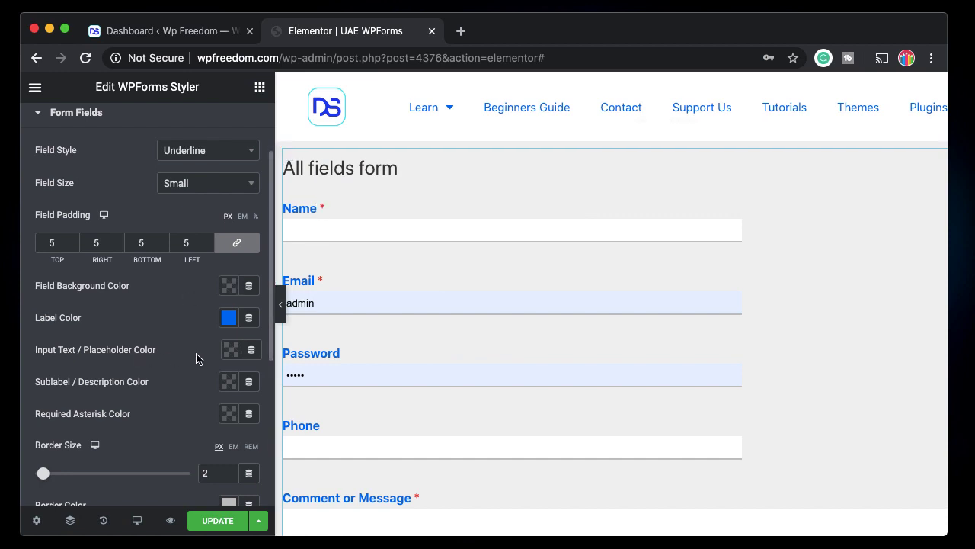
pyautogui.click(227, 353)
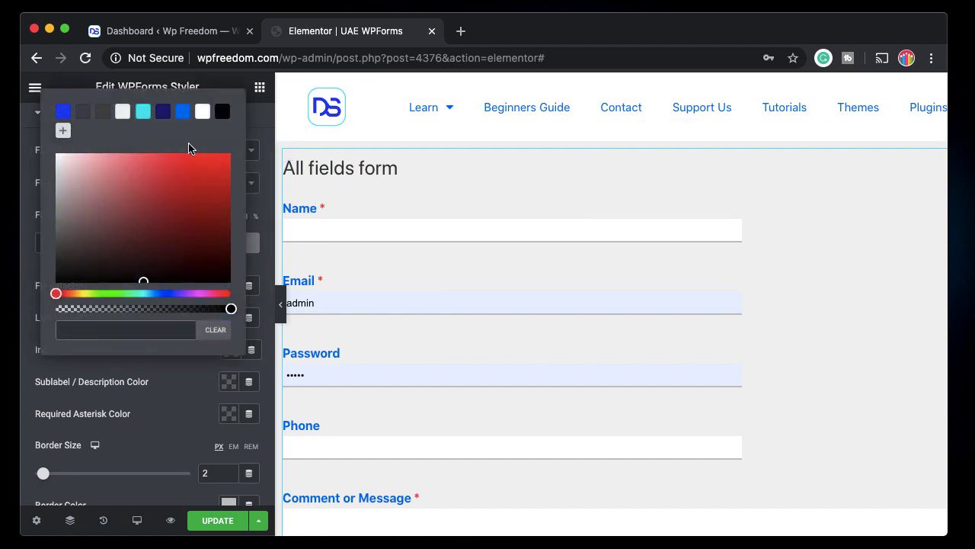
pyautogui.click(162, 114)
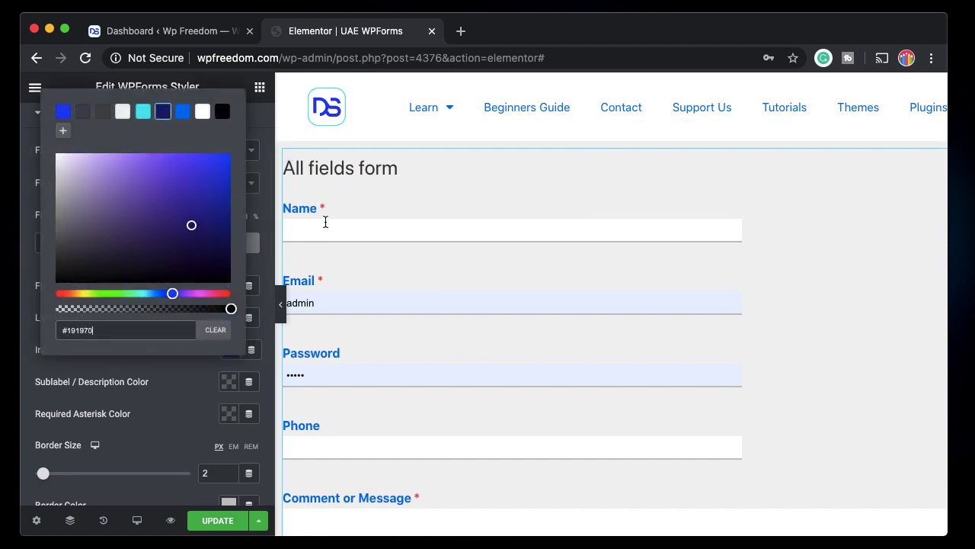
pyautogui.click(336, 224)
pyautogui.write('dssdfsdf')
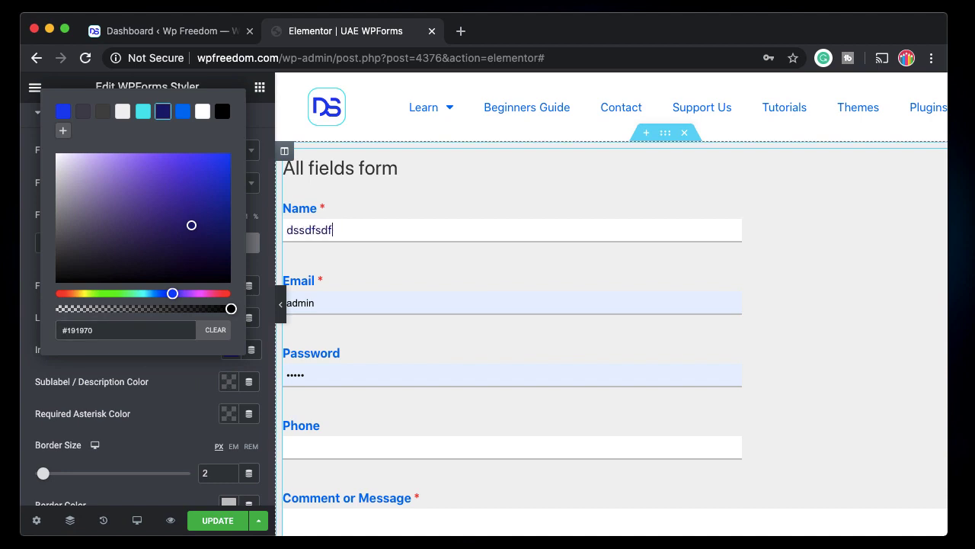
pyautogui.doubleClick(335, 230)
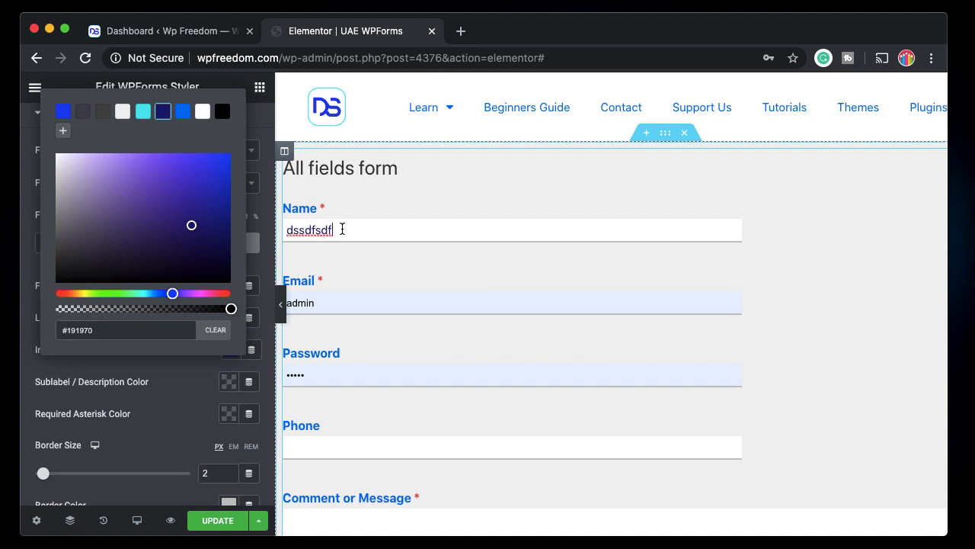
pyautogui.click(216, 330)
pyautogui.click(114, 365)
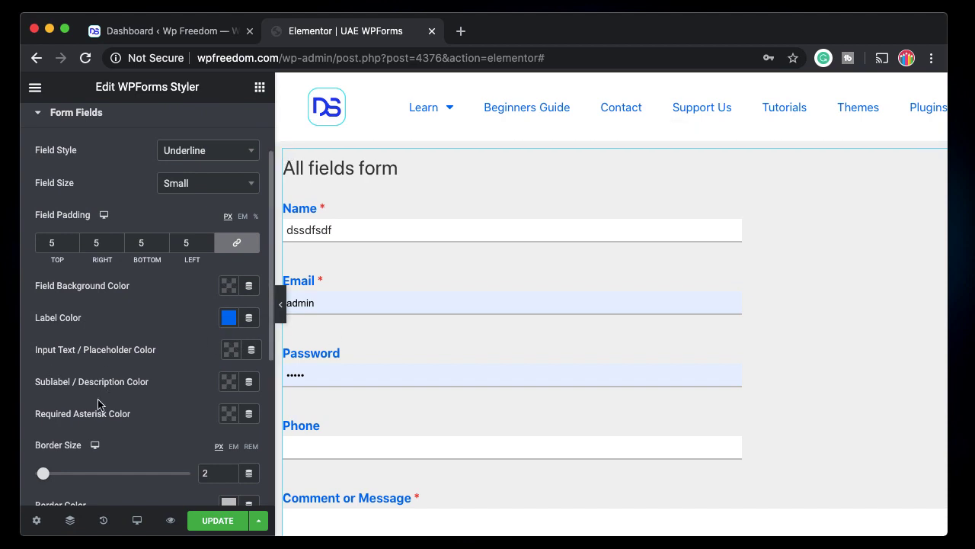
# - Try the blue #0D73EF as the required asterisk color and set it to black #000000
pyautogui.scroll(-1, 97, 405)
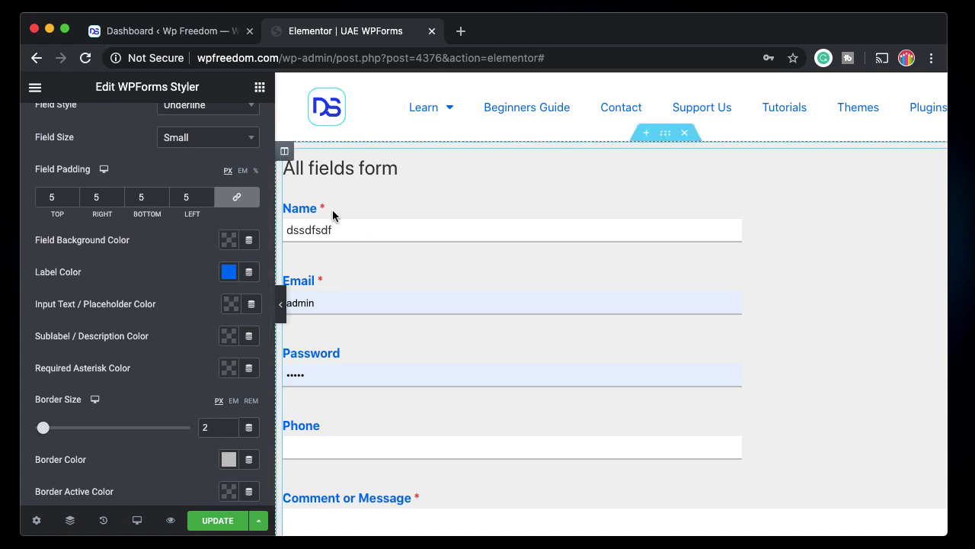
pyautogui.click(230, 368)
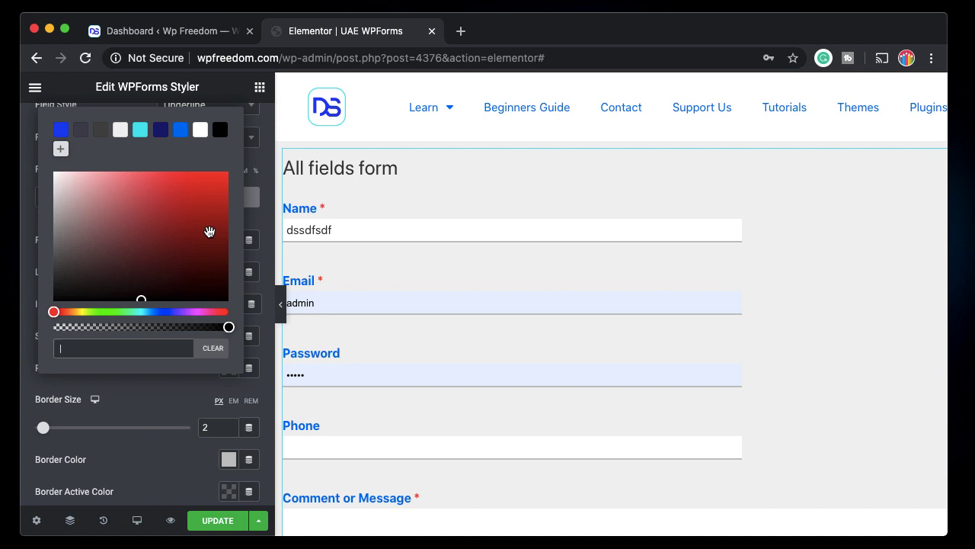
pyautogui.click(180, 130)
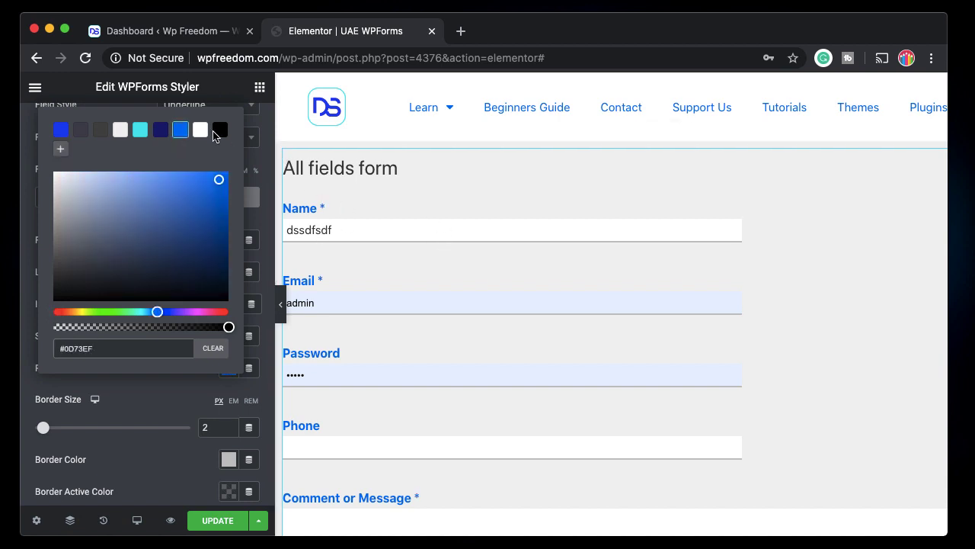
pyautogui.click(219, 130)
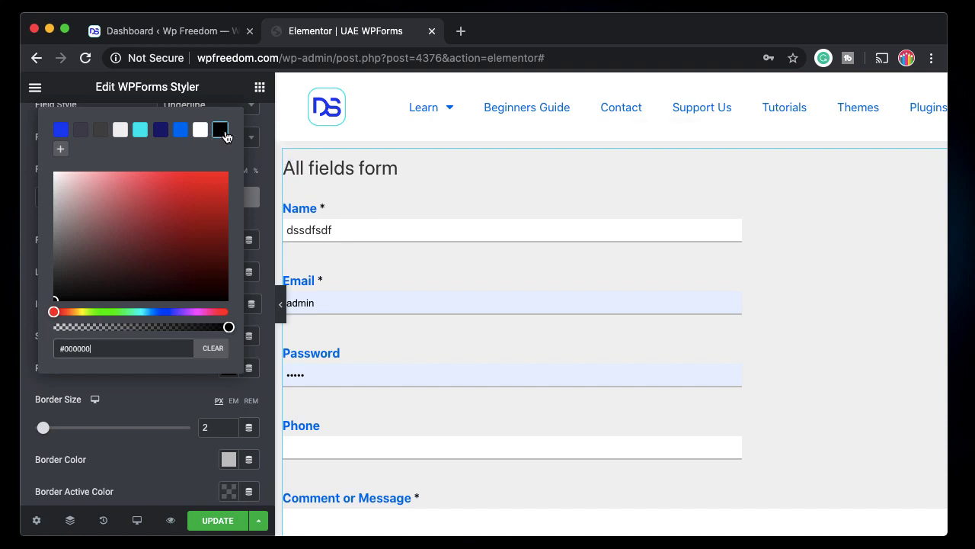
pyautogui.click(158, 412)
# - Set the form fields' border size to 1 px and their border color to the blue #0D73EF
pyautogui.scroll(-2, 122, 424)
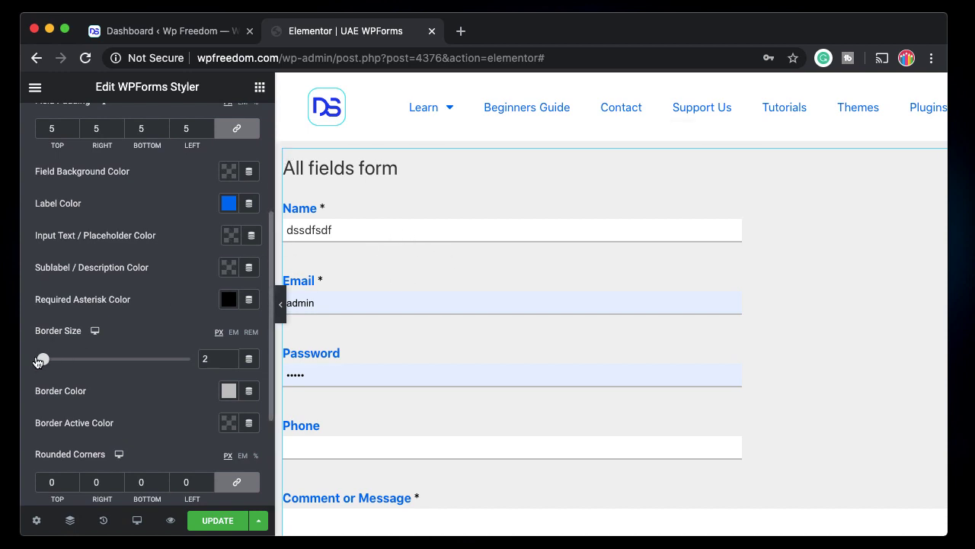
pyautogui.moveTo(43, 358)
pyautogui.mouseDown()
pyautogui.moveTo(77, 373)
pyautogui.moveTo(33, 369)
pyautogui.mouseUp()
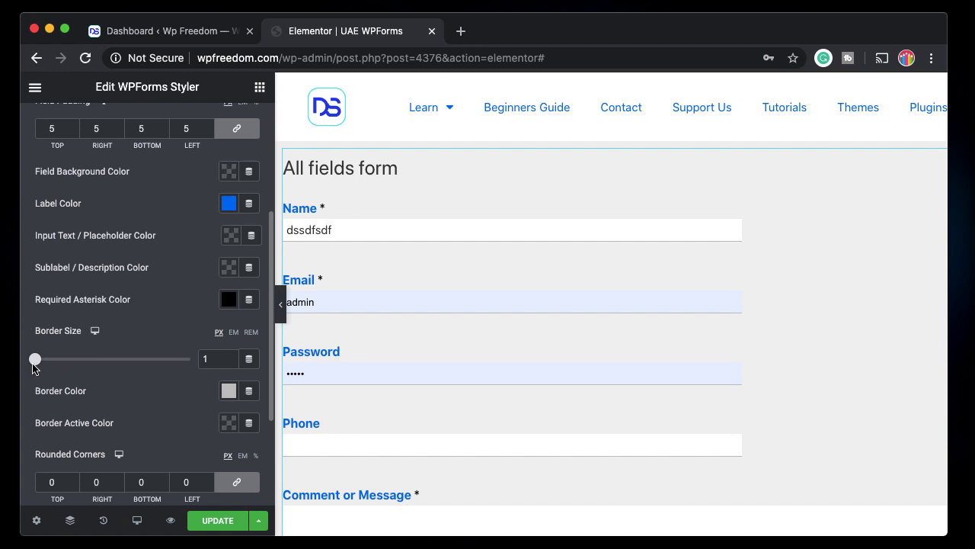
pyautogui.scroll(-2, 77, 392)
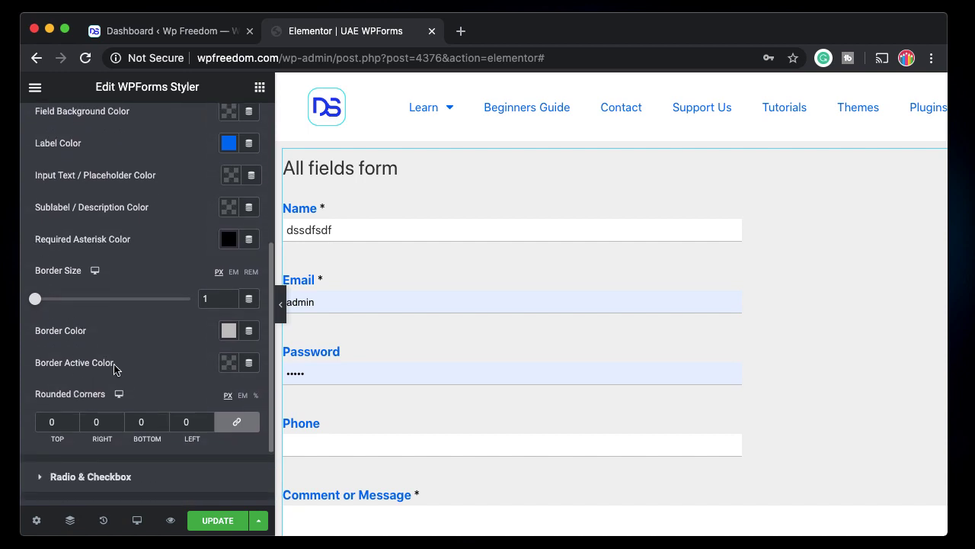
pyautogui.click(223, 339)
pyautogui.click(452, 236)
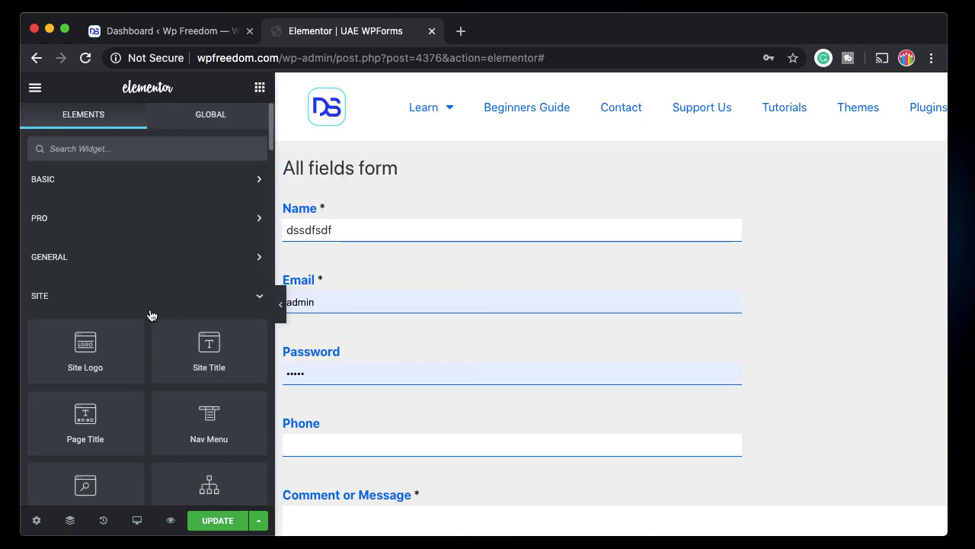
pyautogui.click(422, 262)
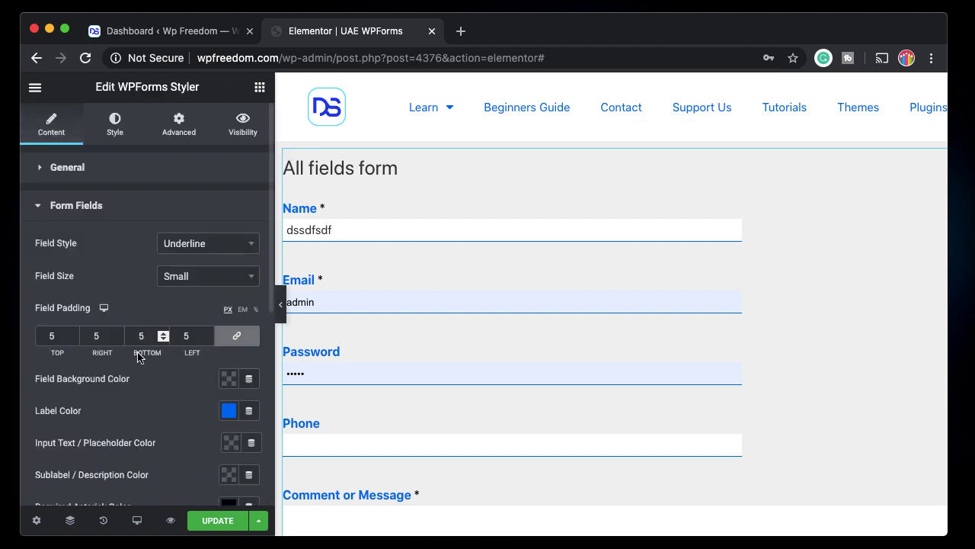
# - Try the dark red #882828 as the border active color and set it to #0DE4EF
pyautogui.scroll(-3, 138, 357)
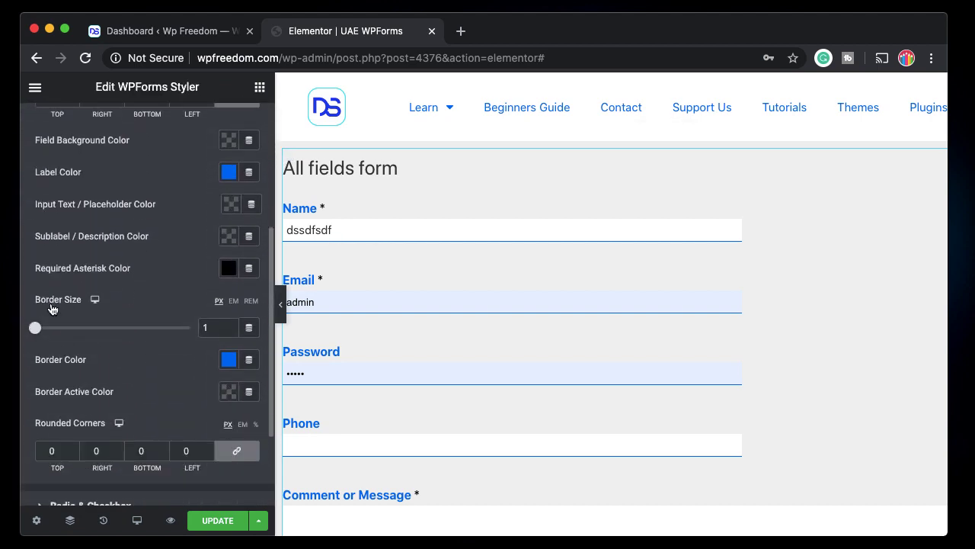
pyautogui.click(227, 391)
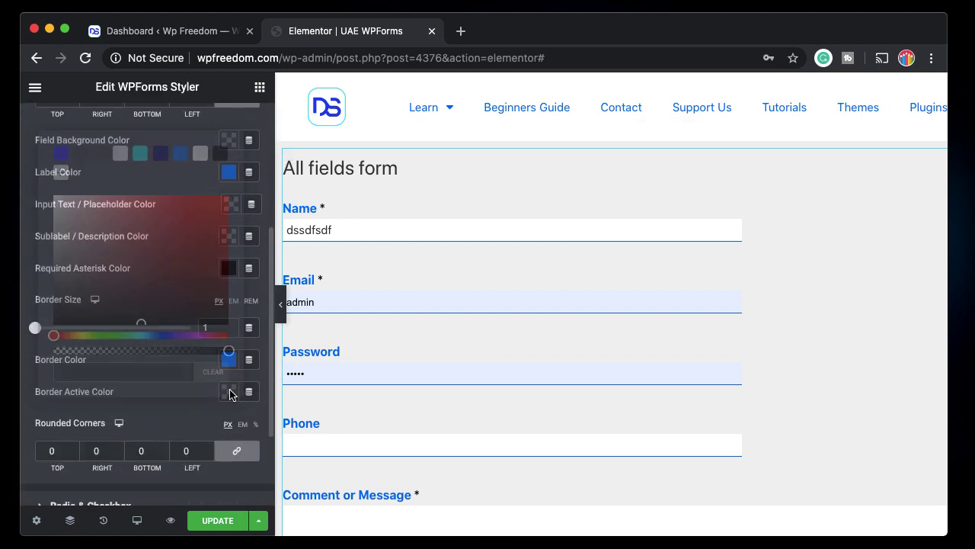
pyautogui.click(176, 256)
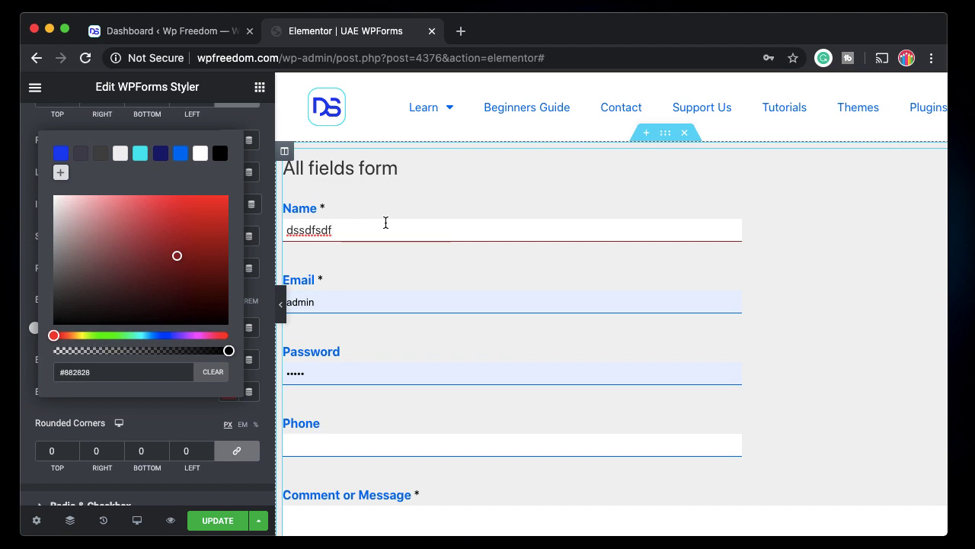
pyautogui.click(160, 406)
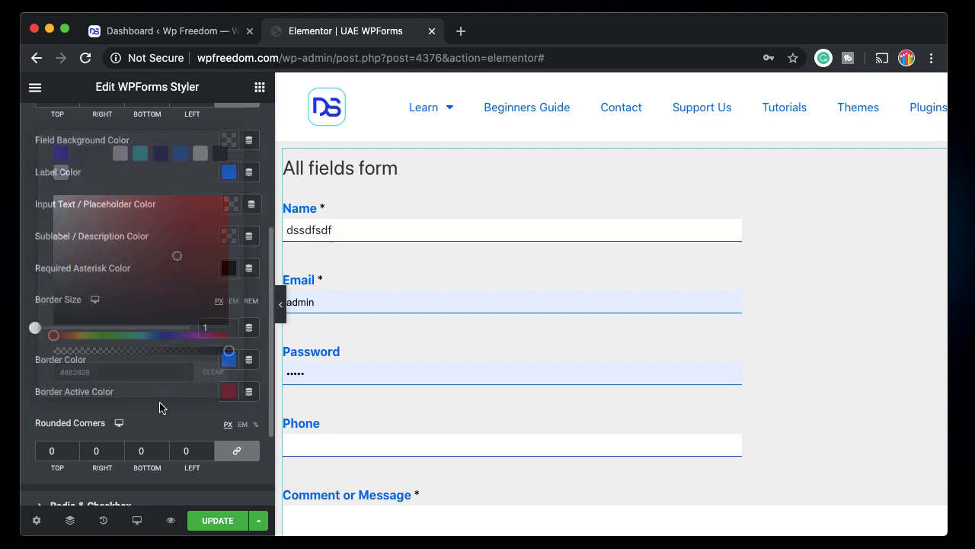
pyautogui.click(229, 391)
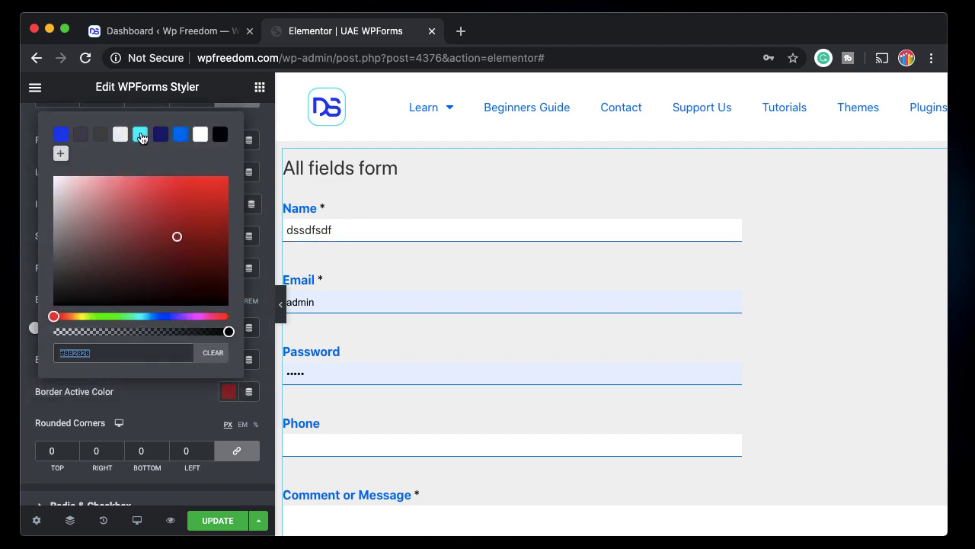
pyautogui.click(140, 135)
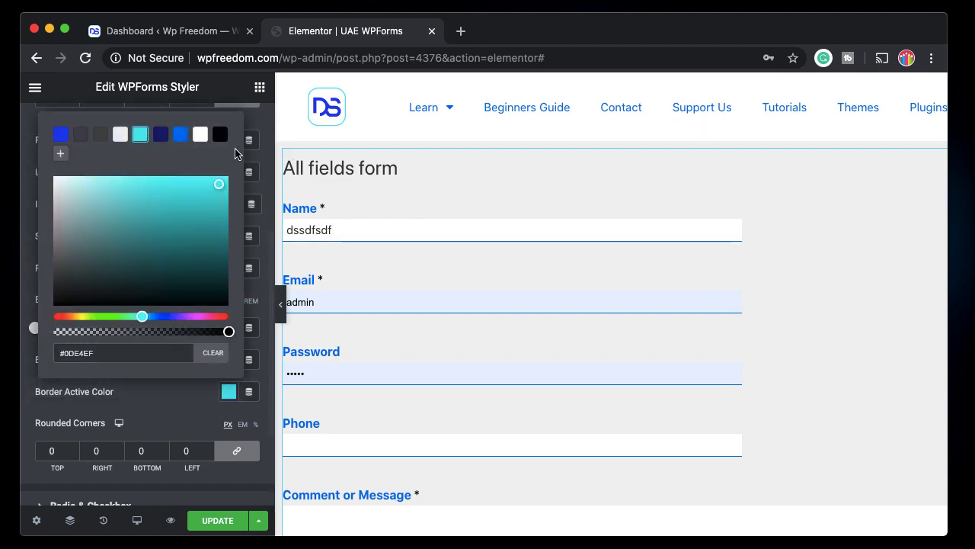
pyautogui.click(221, 410)
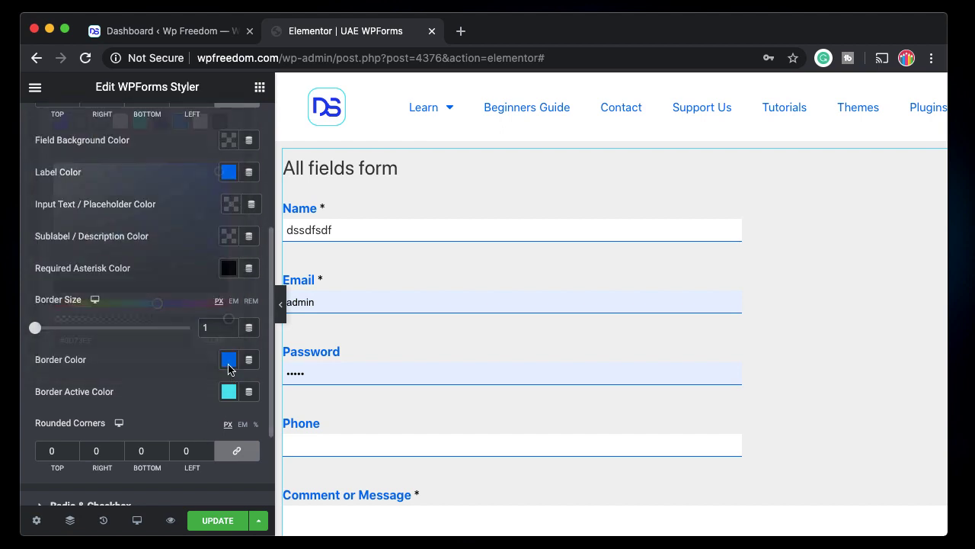
# - Clear the field border color and check the active border on the Name and Email fields
pyautogui.click(228, 359)
pyautogui.click(211, 345)
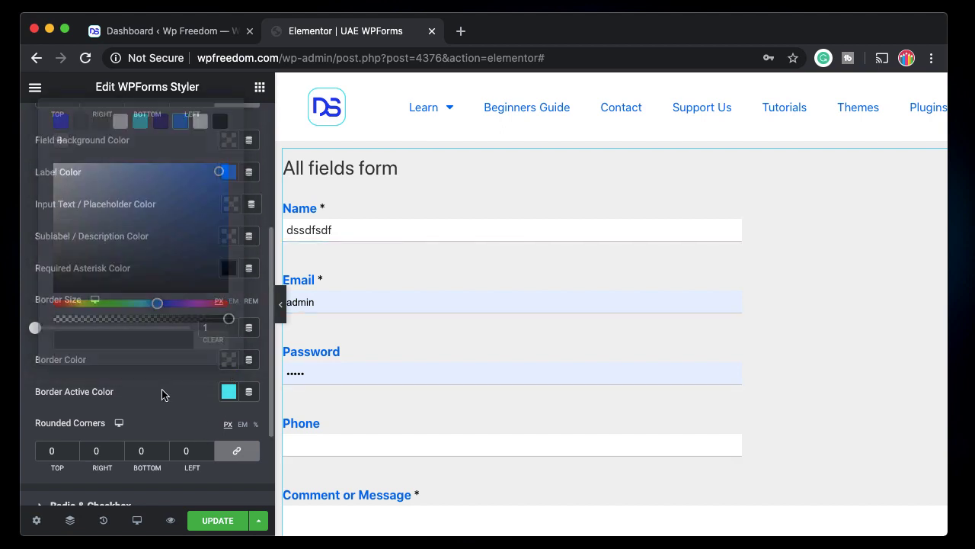
pyautogui.click(356, 232)
pyautogui.click(358, 290)
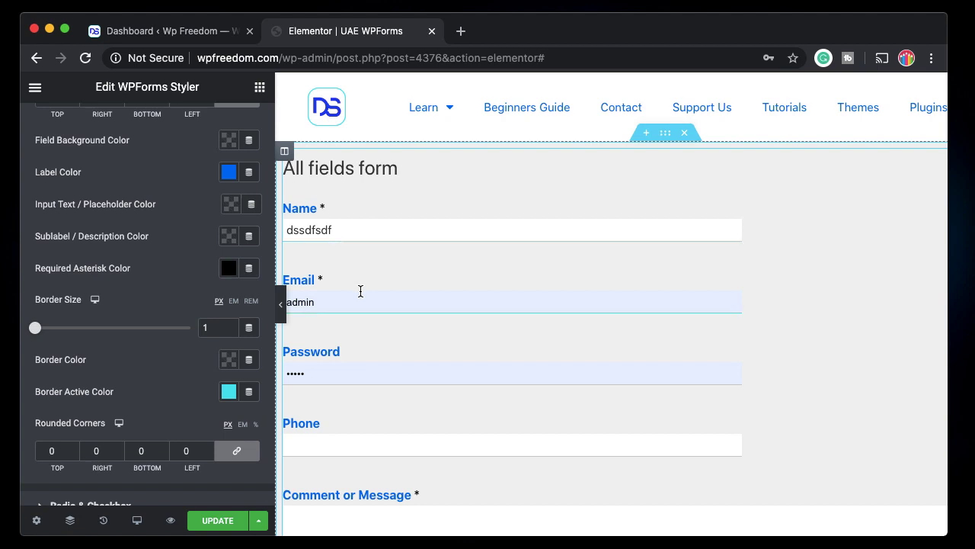
# - Try 40 px rounded corners on all sides of the form fields and return them to 0
pyautogui.scroll(-3, 153, 365)
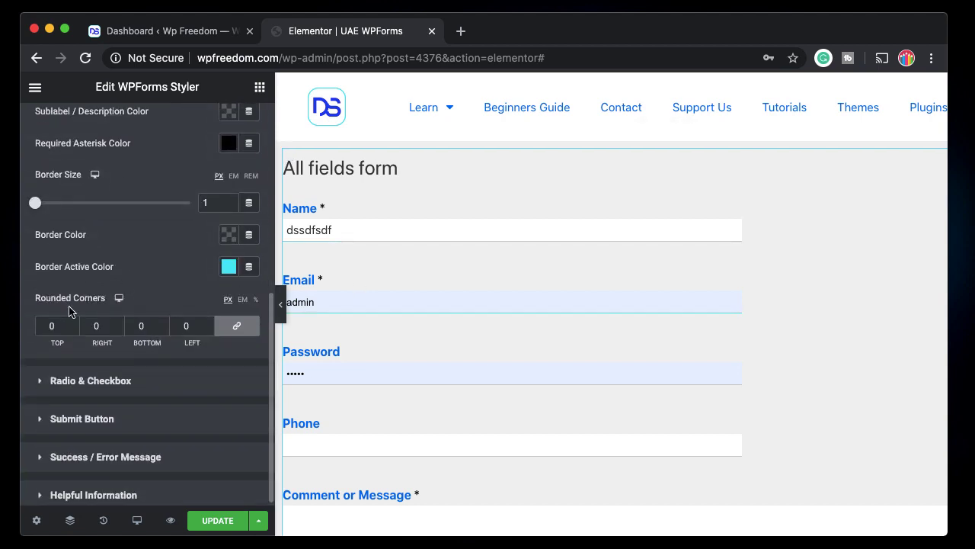
pyautogui.click(55, 320)
pyautogui.write('4')
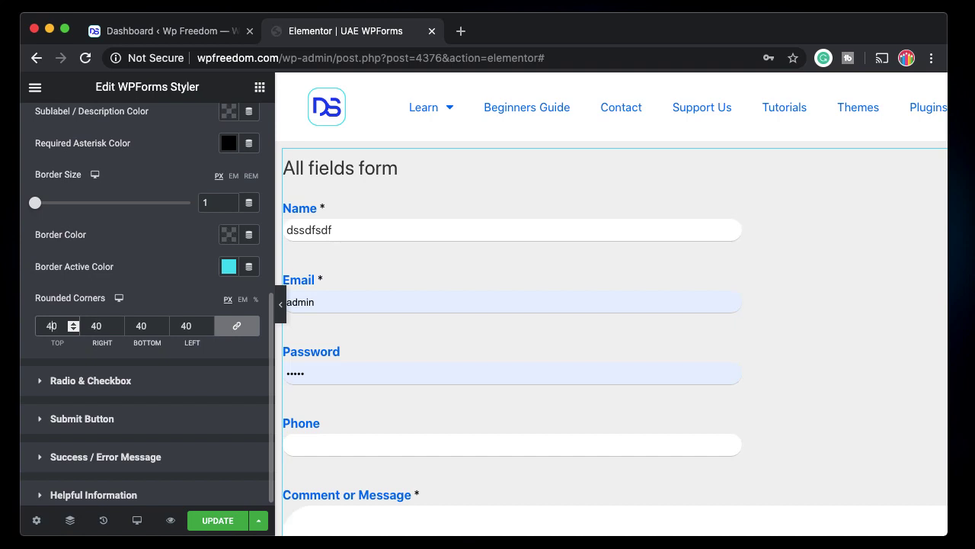
pyautogui.press('BackSpace')
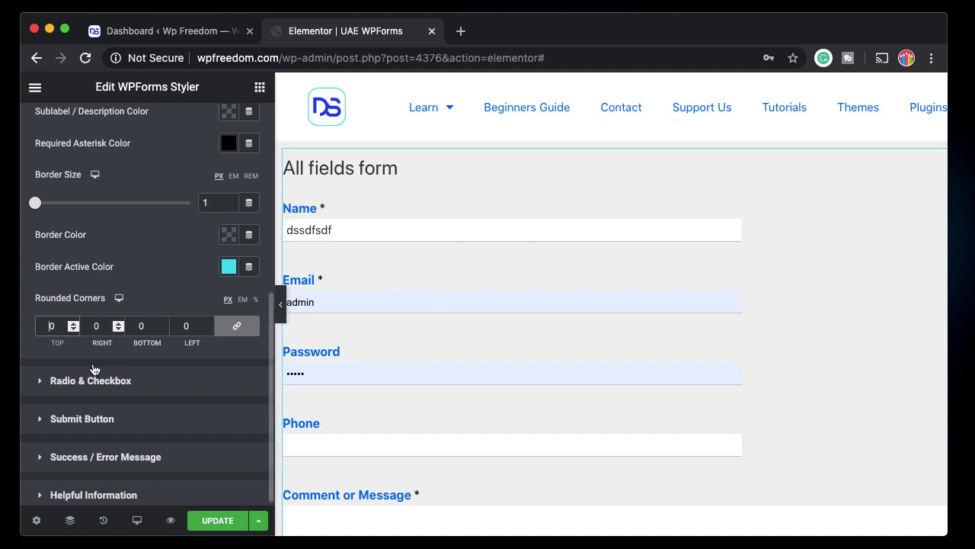
# - Override the current style of the radio buttons and checkboxes and set their size to 19 px
pyautogui.click(99, 394)
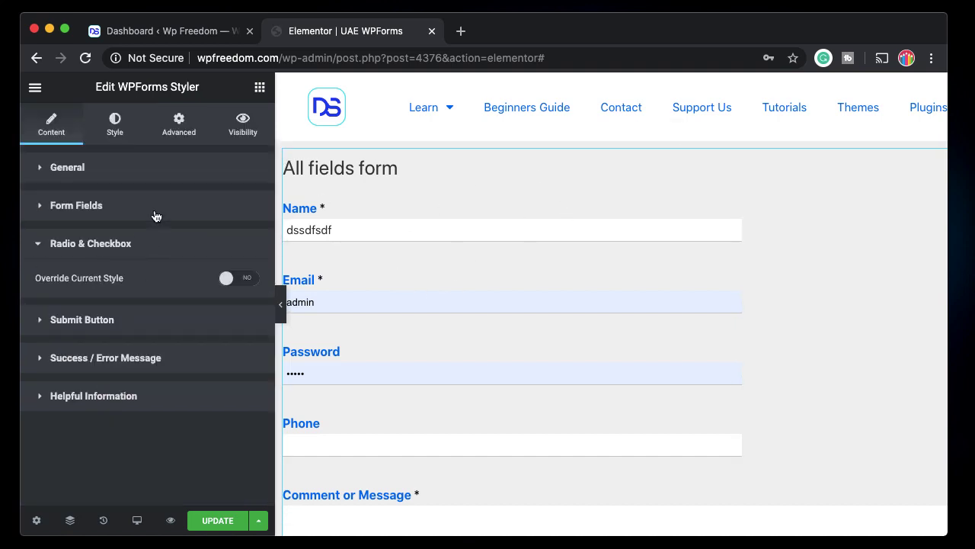
pyautogui.scroll(-5, 418, 397)
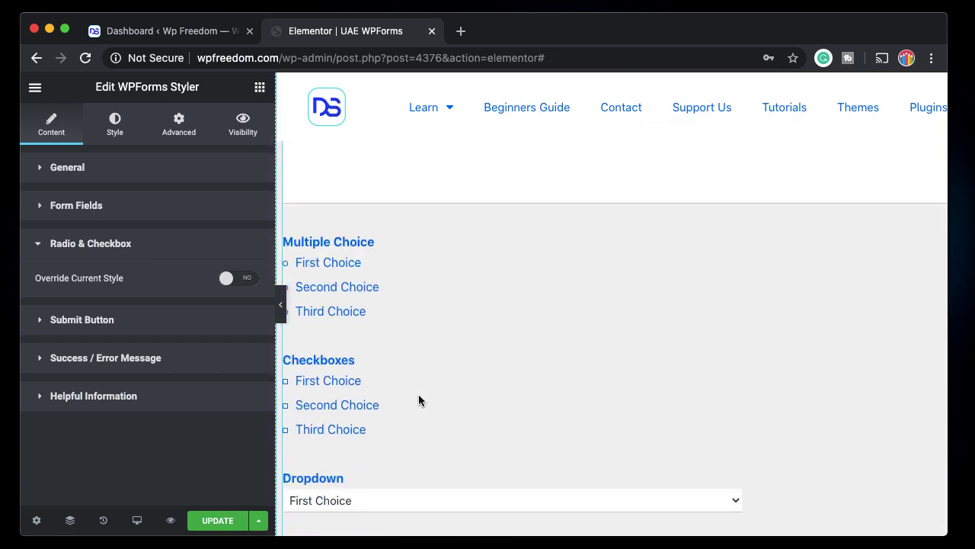
pyautogui.scroll(-2, 409, 384)
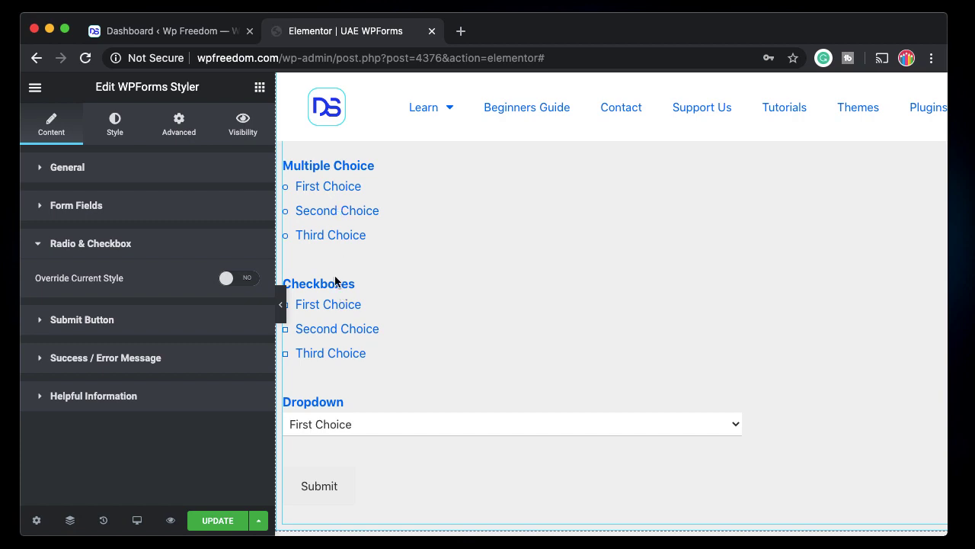
pyautogui.click(237, 279)
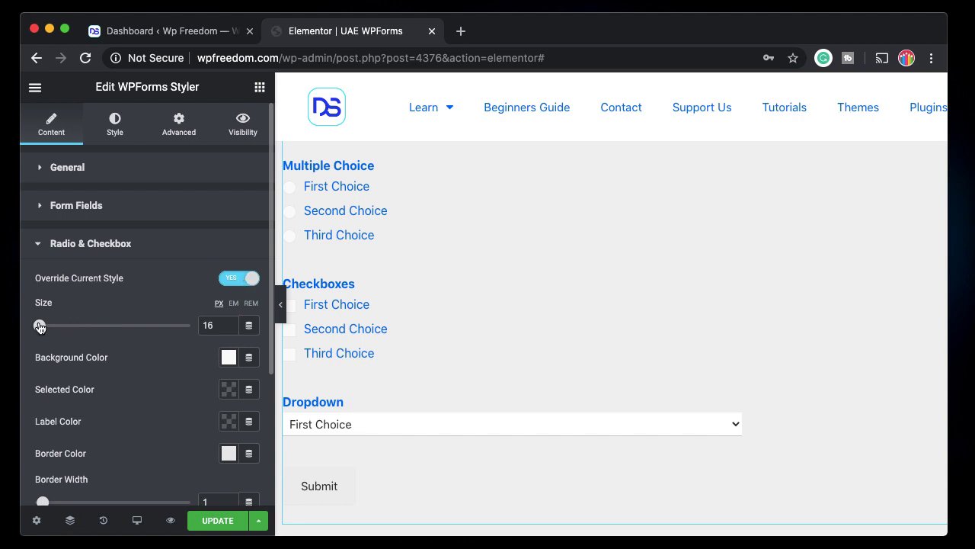
pyautogui.moveTo(40, 327)
pyautogui.mouseDown()
pyautogui.moveTo(61, 326)
pyautogui.moveTo(52, 326)
pyautogui.mouseUp()
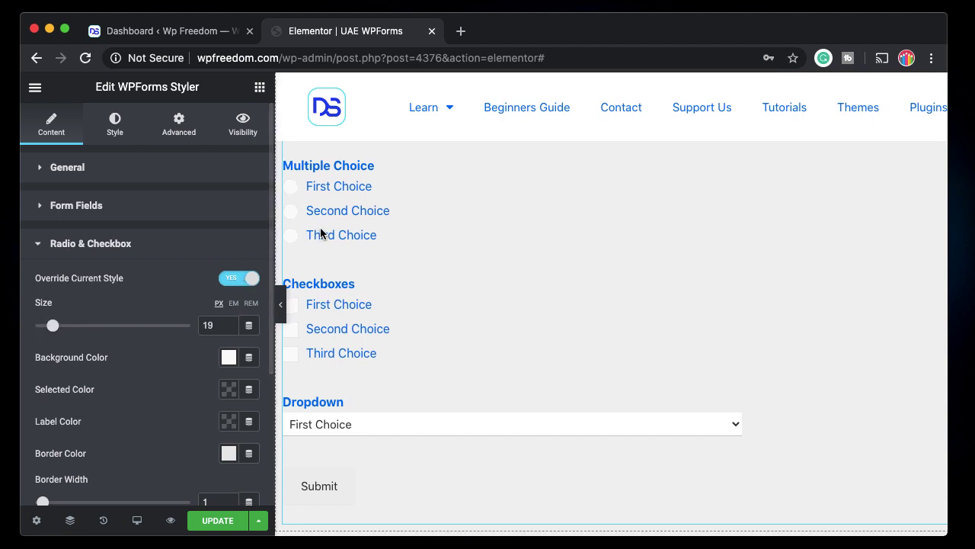
# - Try the dark blue #191970 as the radio and checkbox background color and clear the background color
pyautogui.scroll(-1, 356, 331)
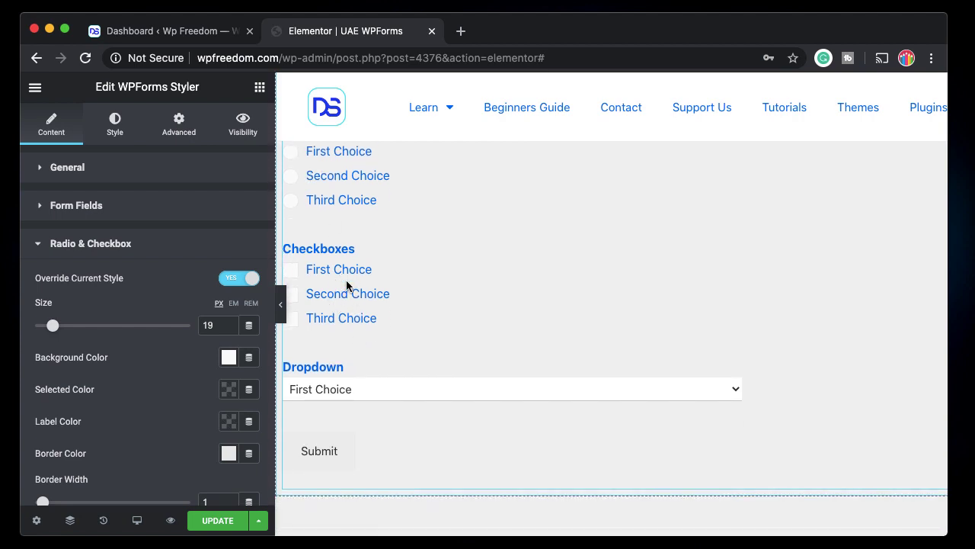
pyautogui.scroll(-2, 151, 383)
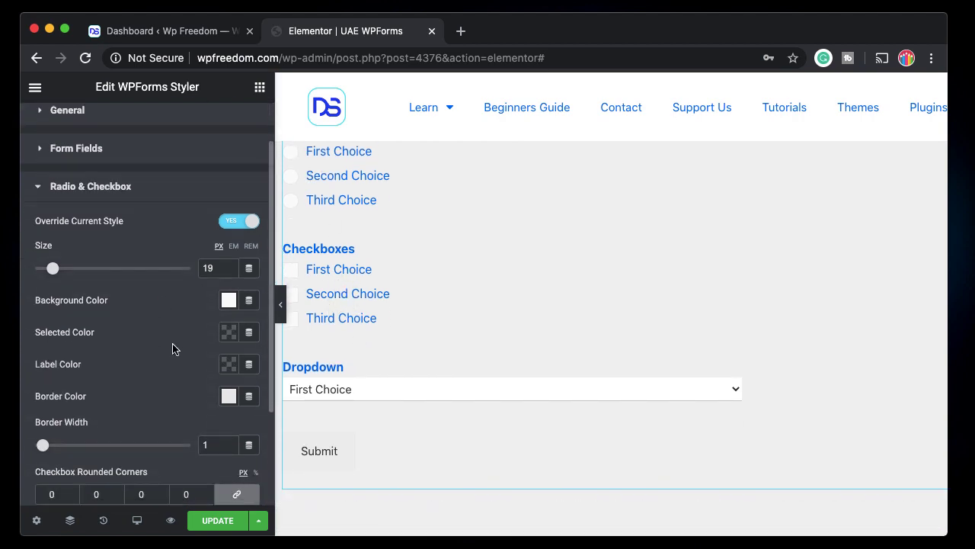
pyautogui.click(228, 299)
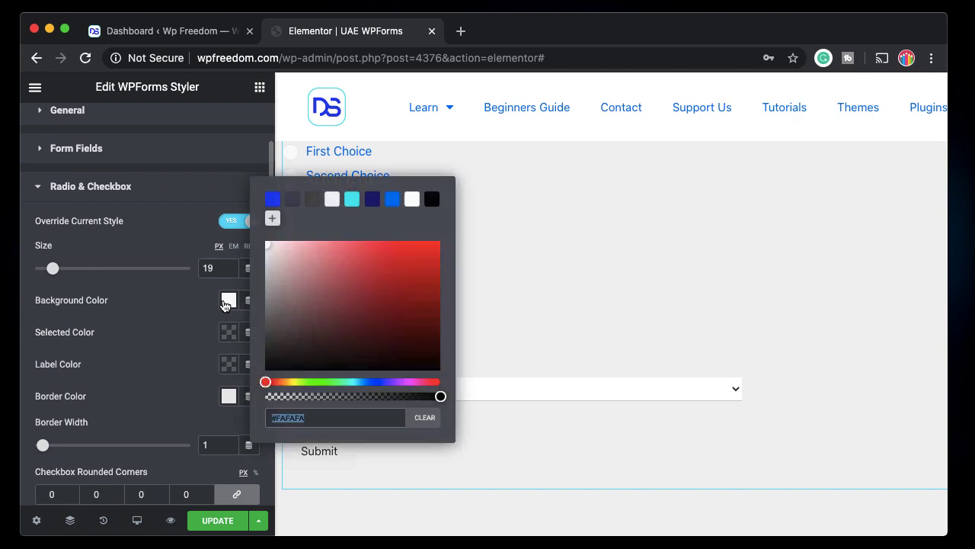
pyautogui.click(372, 199)
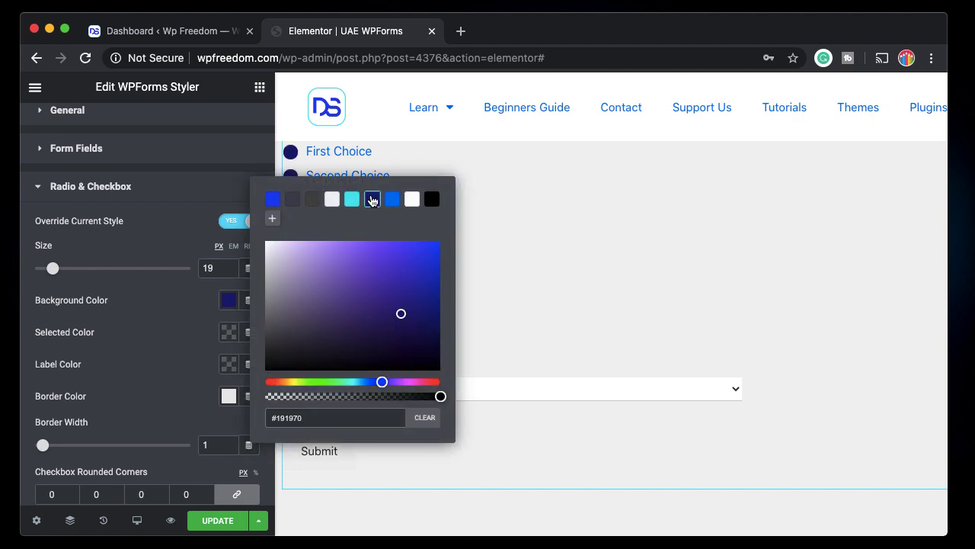
pyautogui.click(431, 418)
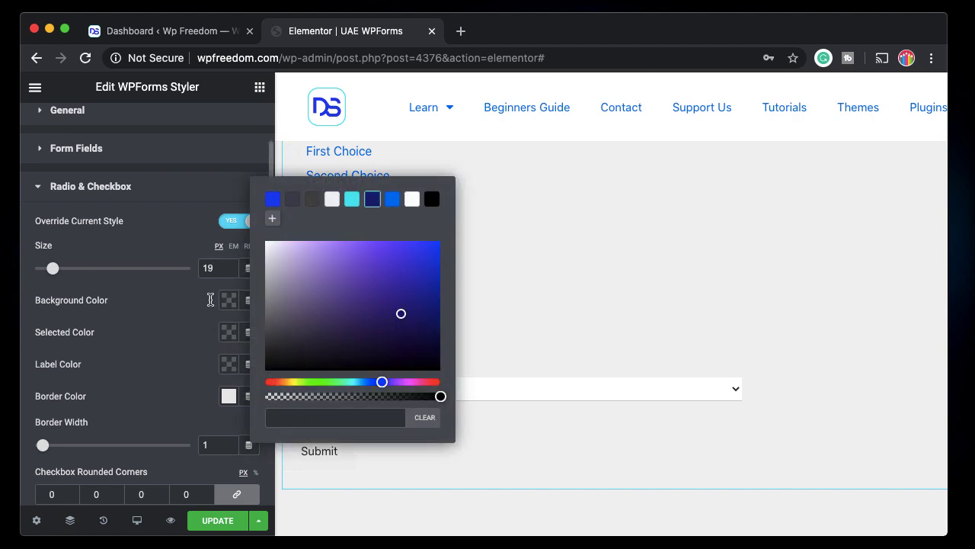
pyautogui.click(174, 318)
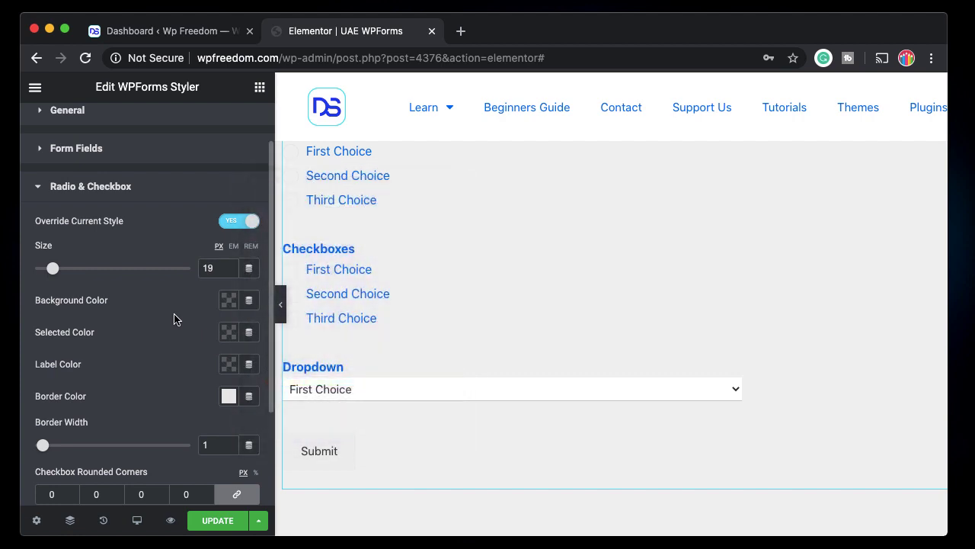
# - Set the radio and checkbox selected color to #0D73EF and check it on the Multiple Choice options
pyautogui.click(230, 334)
pyautogui.click(392, 114)
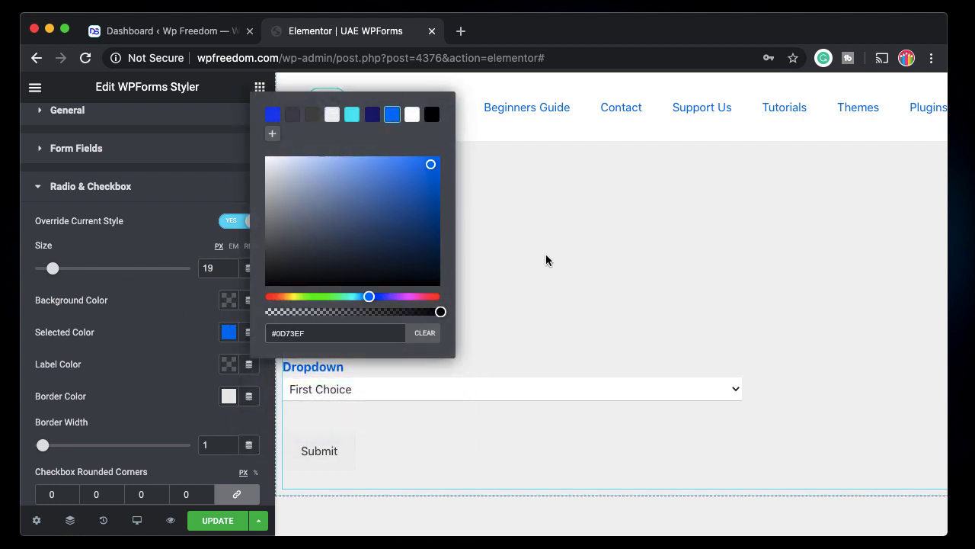
pyautogui.click(172, 374)
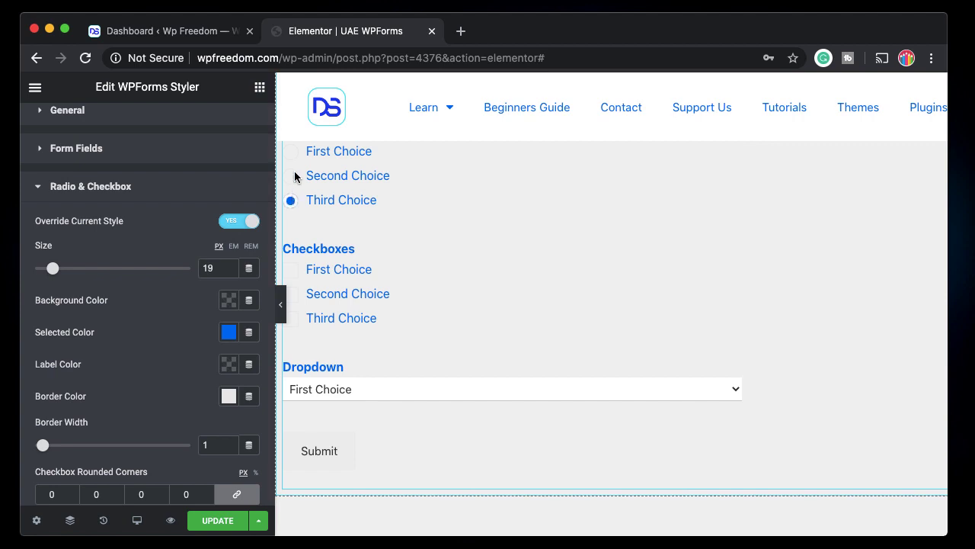
pyautogui.click(292, 175)
pyautogui.scroll(3, 313, 223)
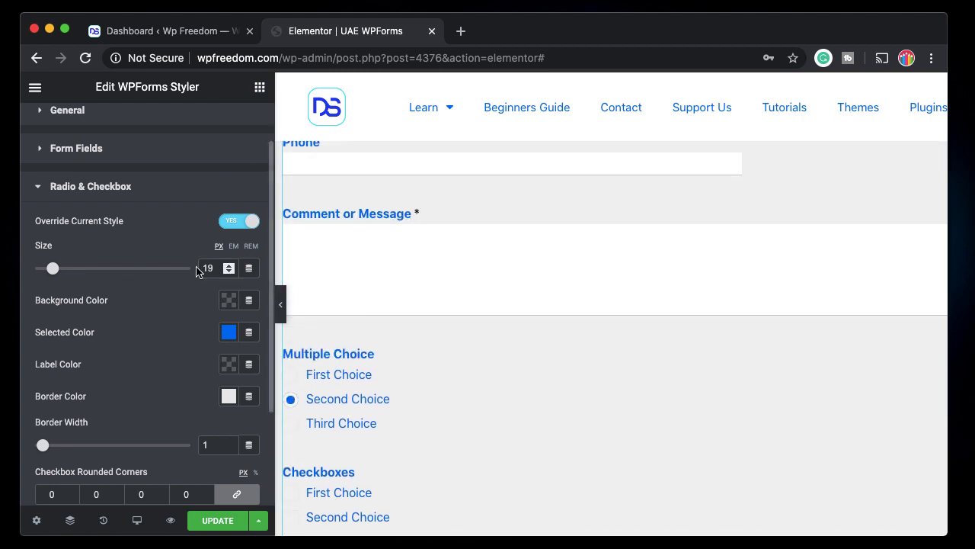
# - Set the label color of the radio and checkbox options to black #000000 and check the choices in the form
pyautogui.scroll(-2, 159, 369)
pyautogui.click(226, 318)
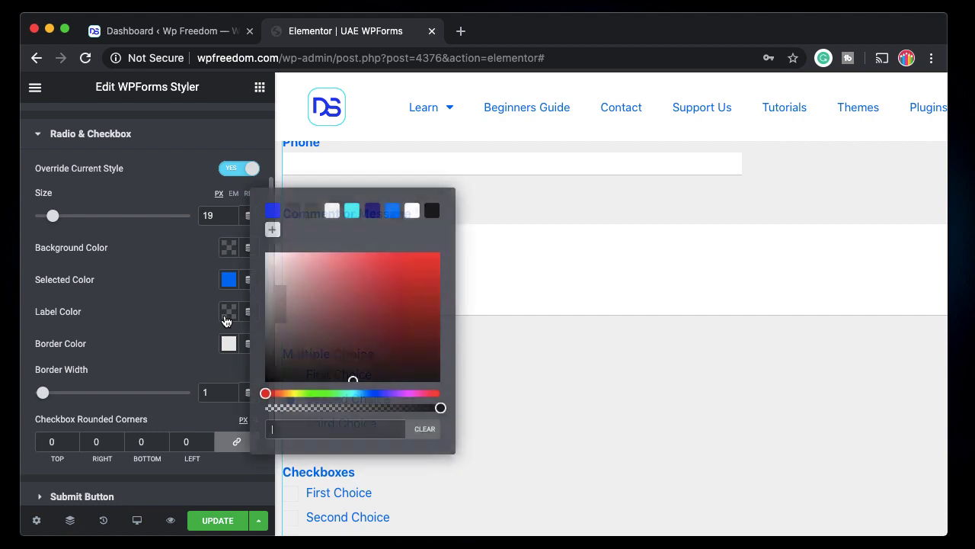
pyautogui.click(433, 214)
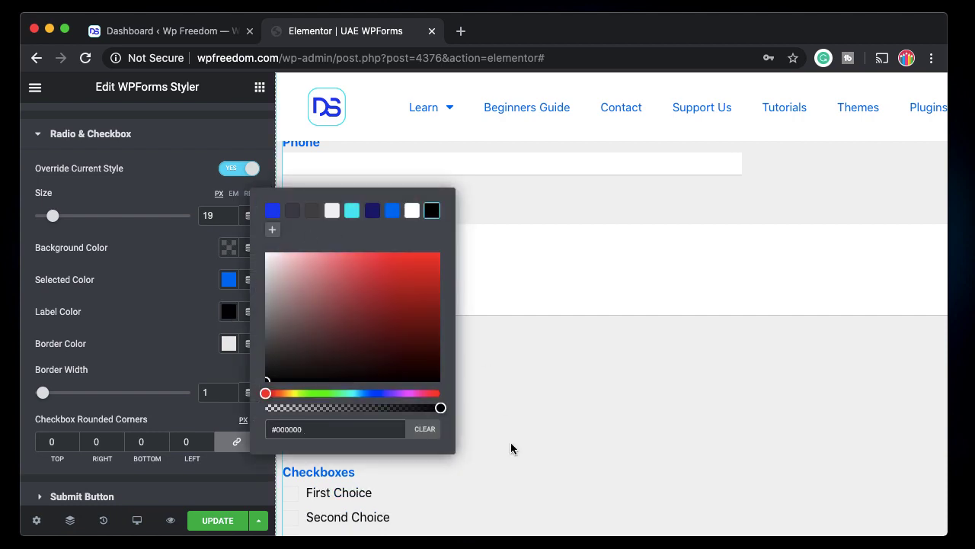
pyautogui.click(395, 398)
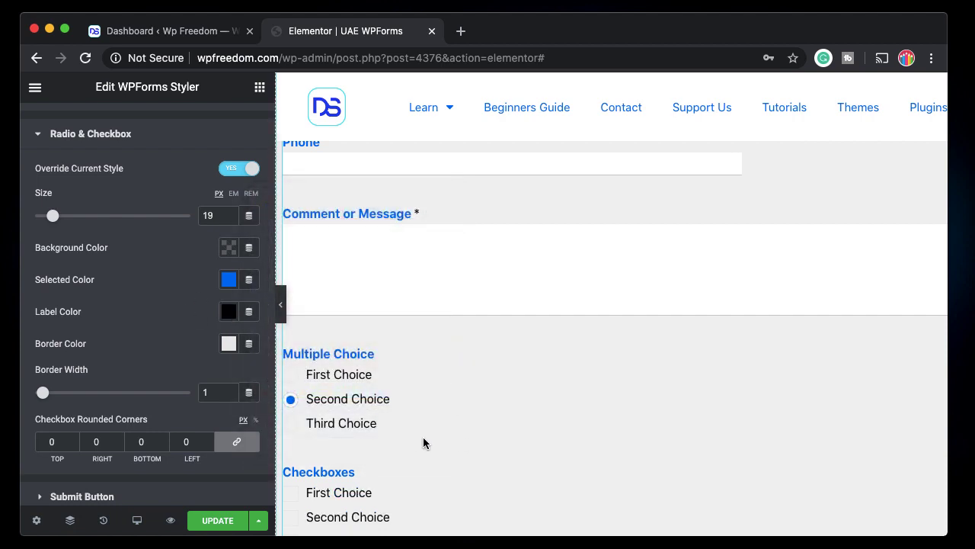
pyautogui.scroll(-3, 411, 381)
pyautogui.scroll(-4, 409, 385)
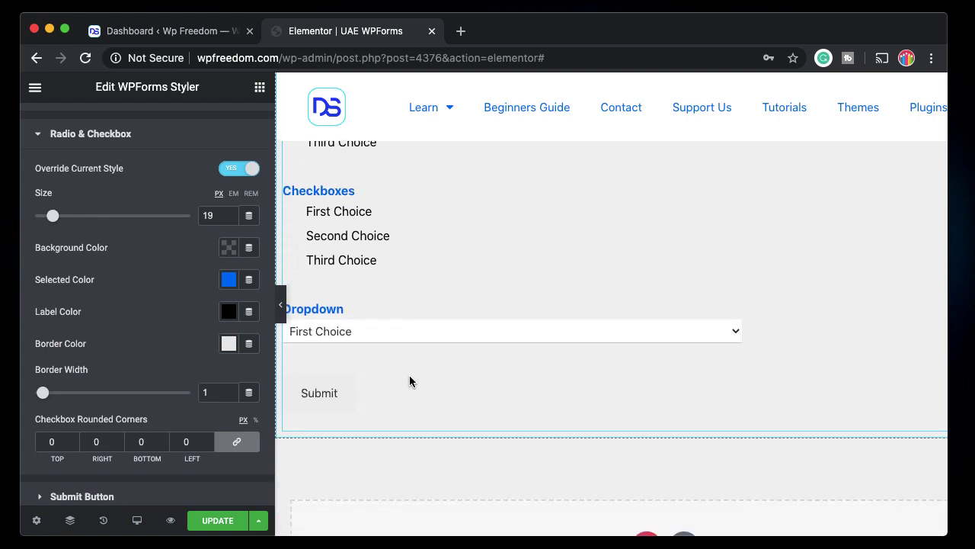
# - Try the center and justified alignments for the Submit button and return it to left alignment
pyautogui.scroll(-2, 100, 415)
pyautogui.click(97, 415)
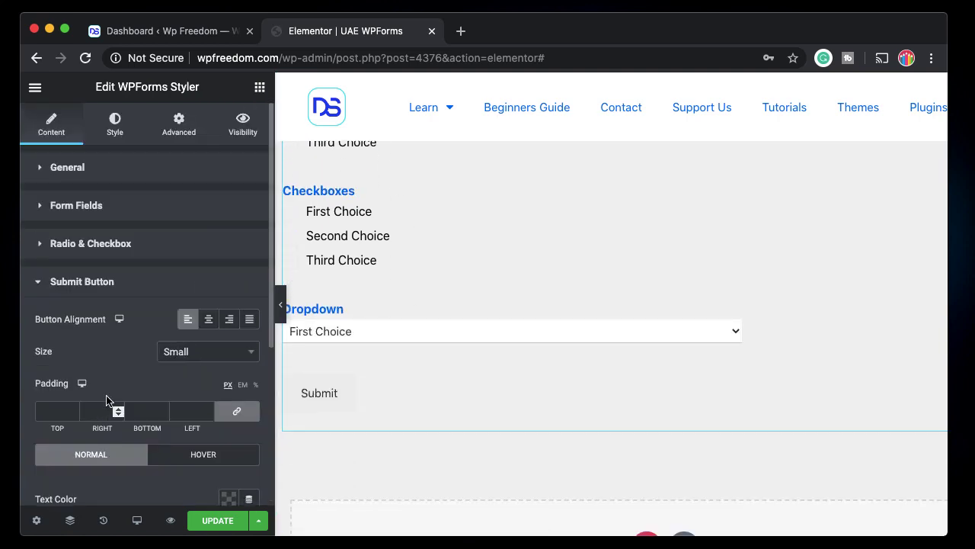
pyautogui.scroll(-1, 102, 318)
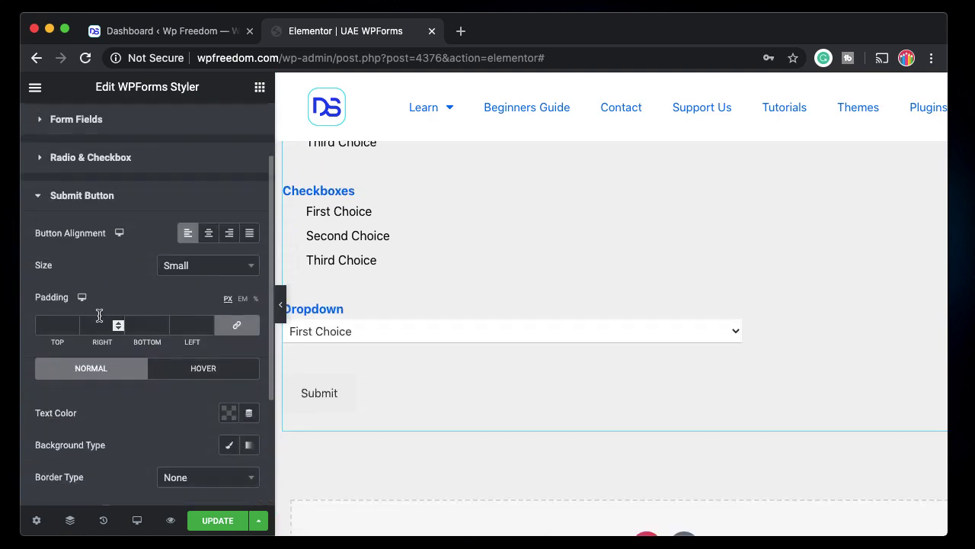
pyautogui.click(208, 232)
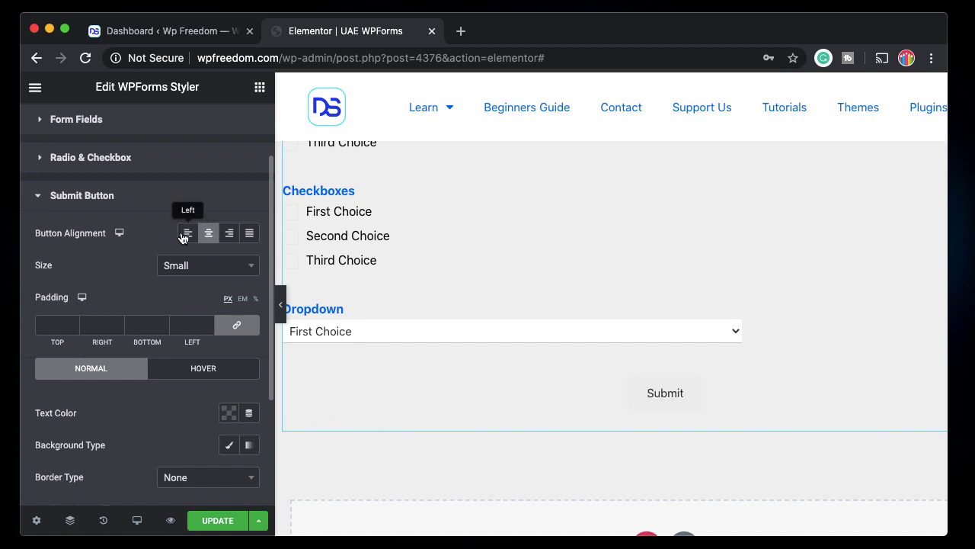
pyautogui.click(187, 233)
pyautogui.click(249, 233)
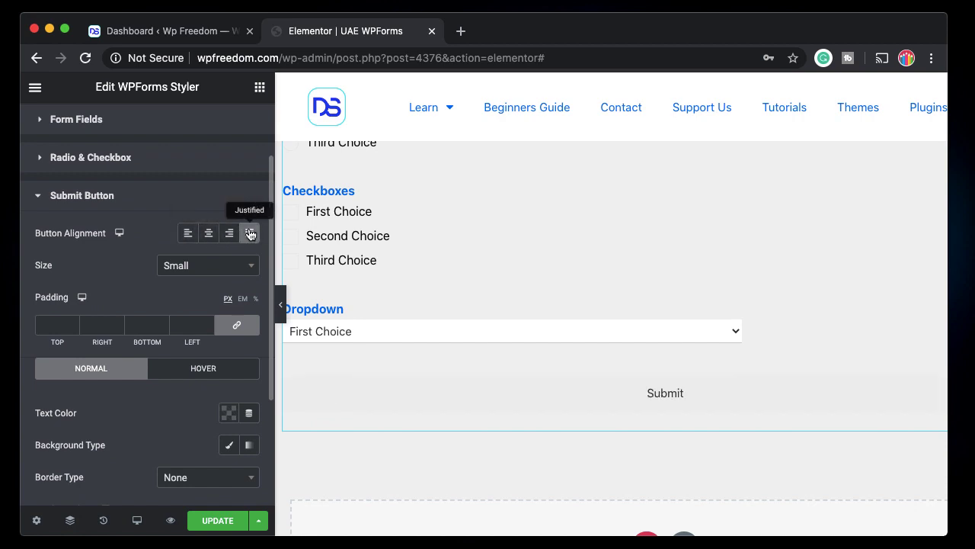
pyautogui.click(192, 238)
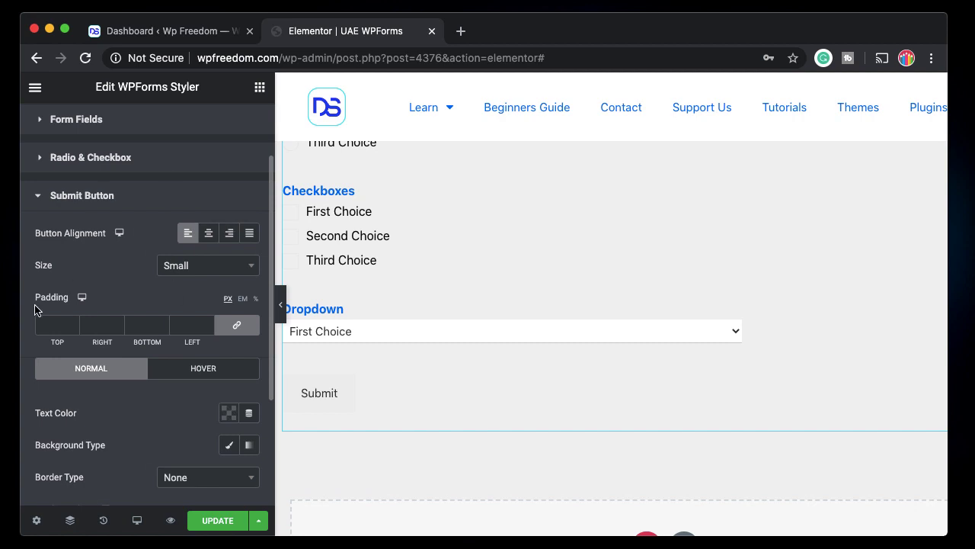
# - Switch the Submit button's background to a gradient with the cyan palette color as its first color
pyautogui.scroll(-3, 146, 451)
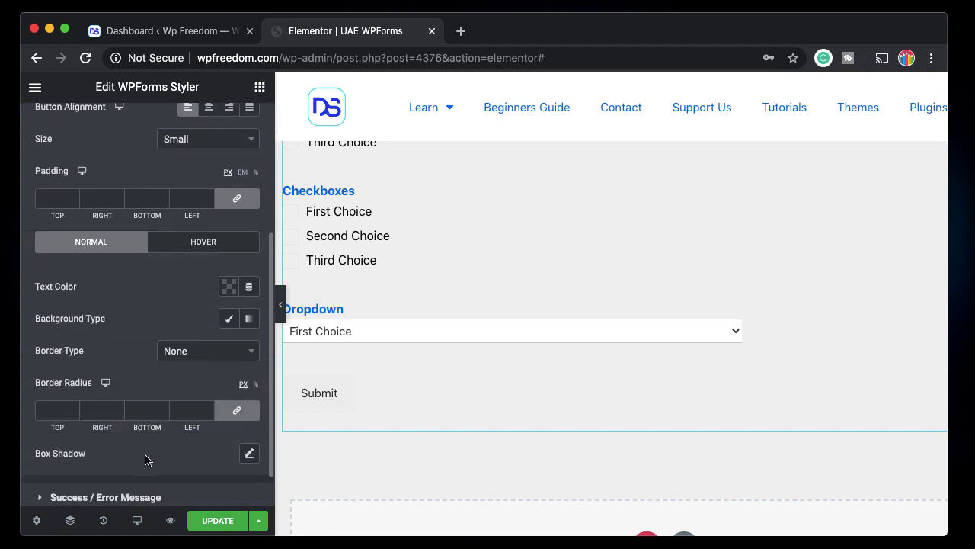
pyautogui.click(252, 319)
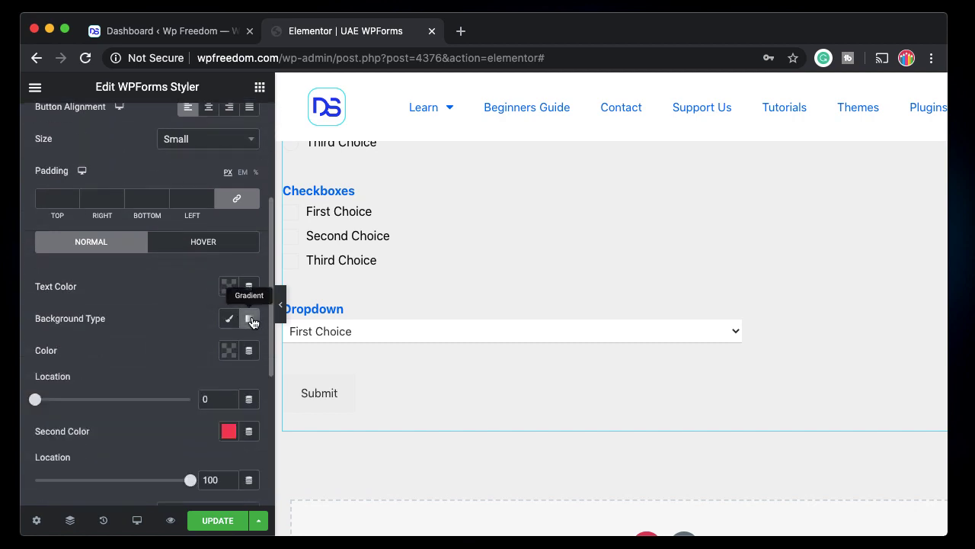
pyautogui.click(229, 350)
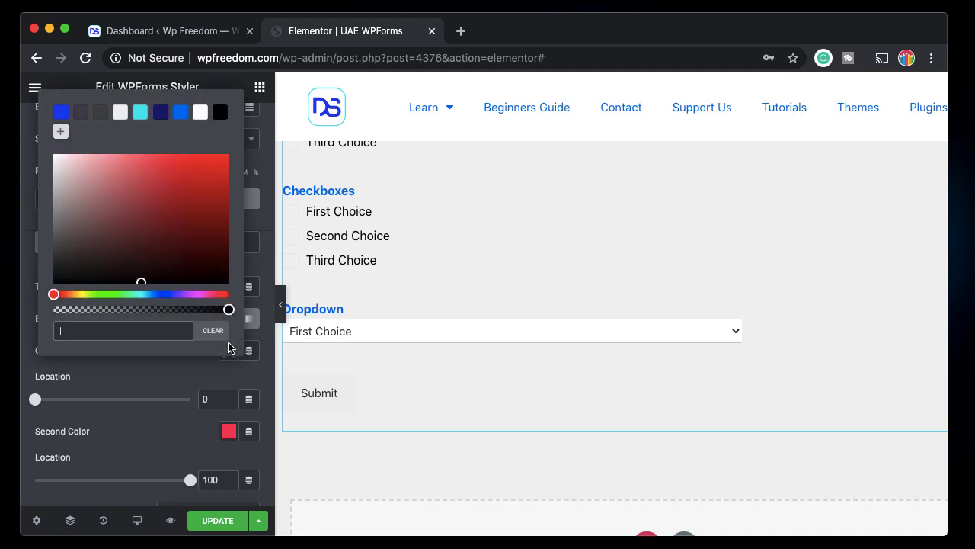
pyautogui.click(139, 113)
pyautogui.click(124, 388)
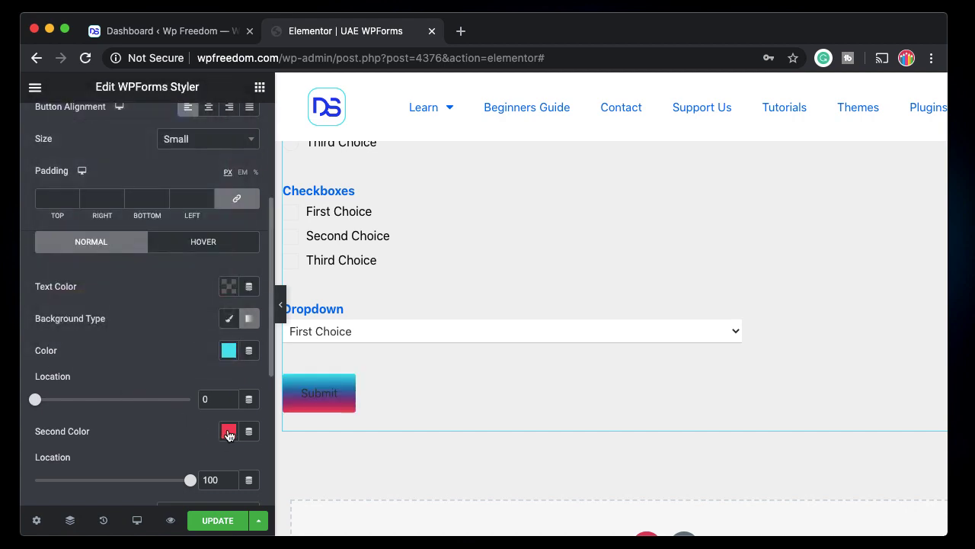
# - Try the dark blue #191970 as the gradient's second color and set it to #0D73EF
pyautogui.click(228, 431)
pyautogui.click(161, 195)
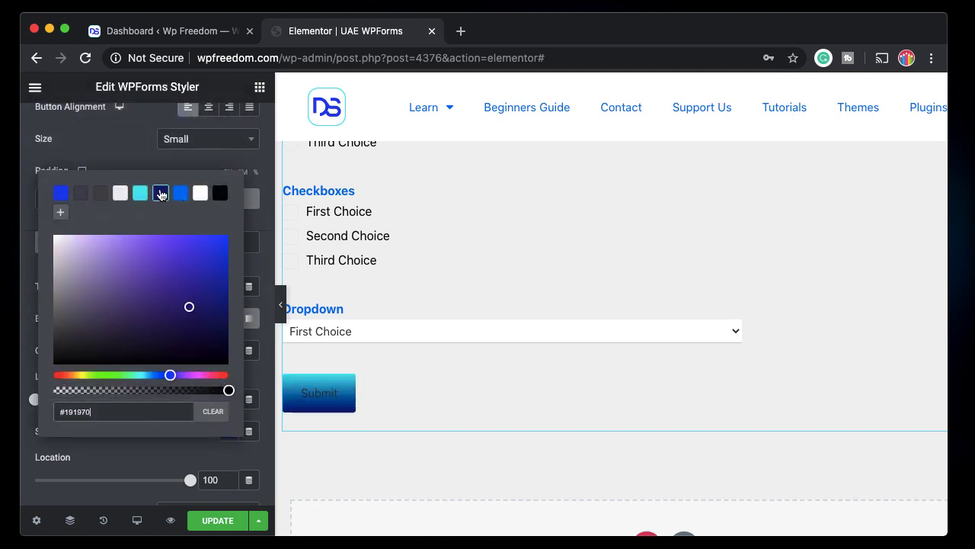
pyautogui.click(181, 194)
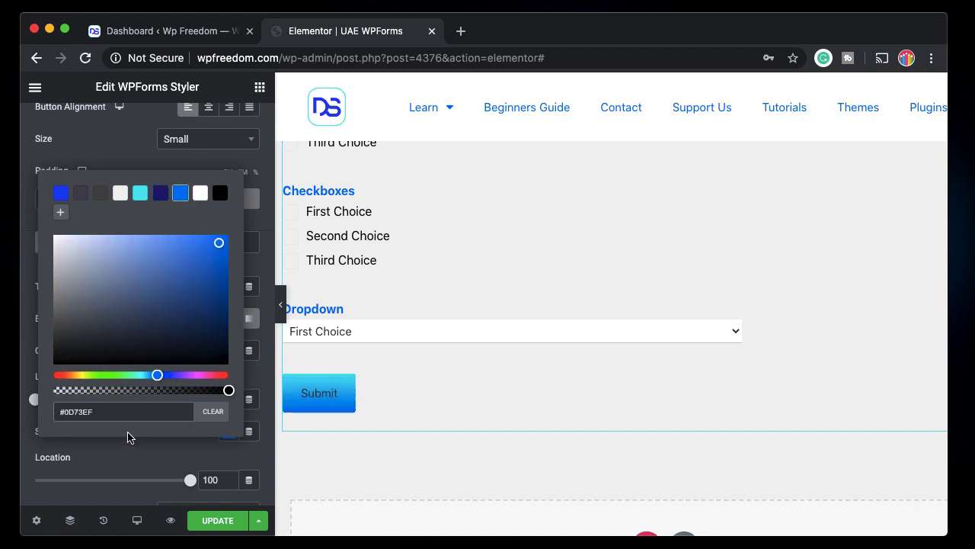
pyautogui.click(130, 460)
# - Set the Submit button's text color to white
pyautogui.scroll(-1, 148, 398)
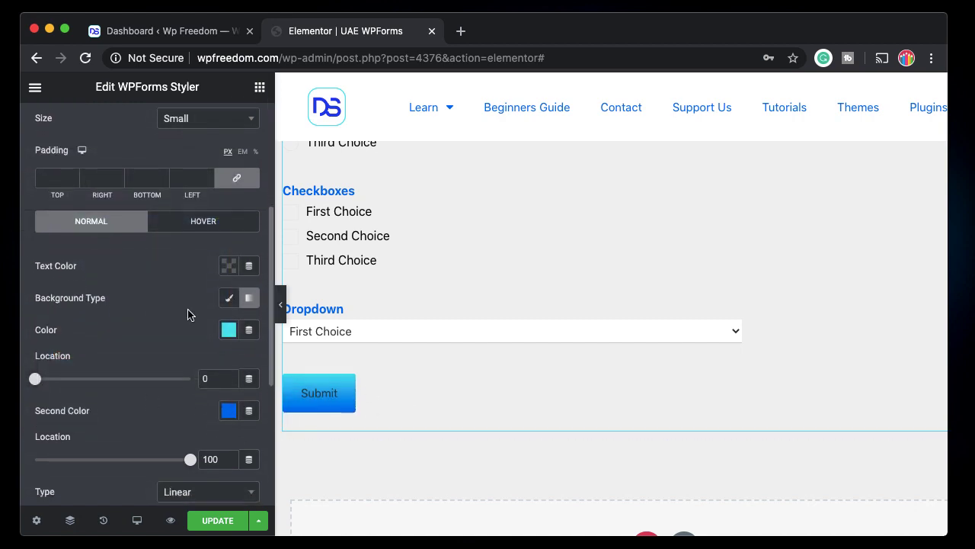
pyautogui.click(228, 265)
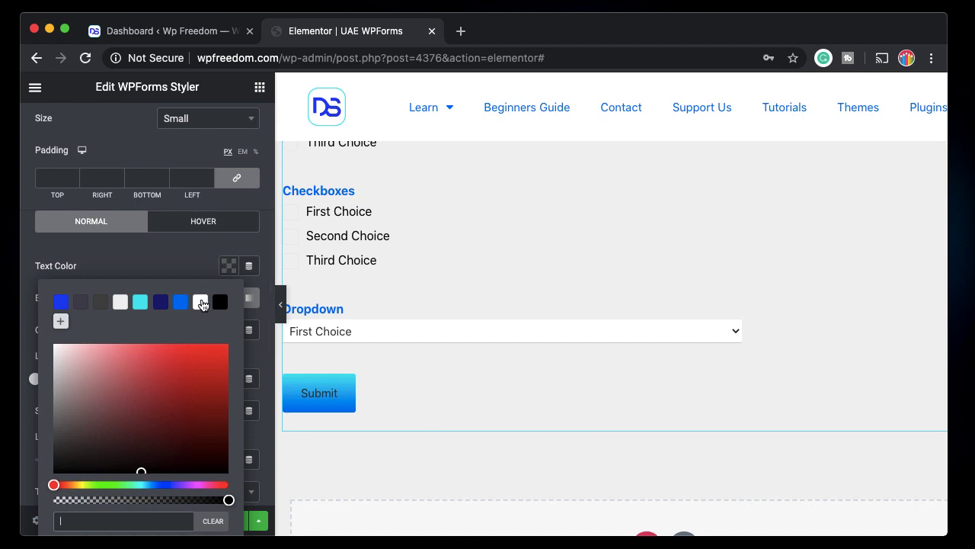
pyautogui.click(200, 302)
pyautogui.click(186, 256)
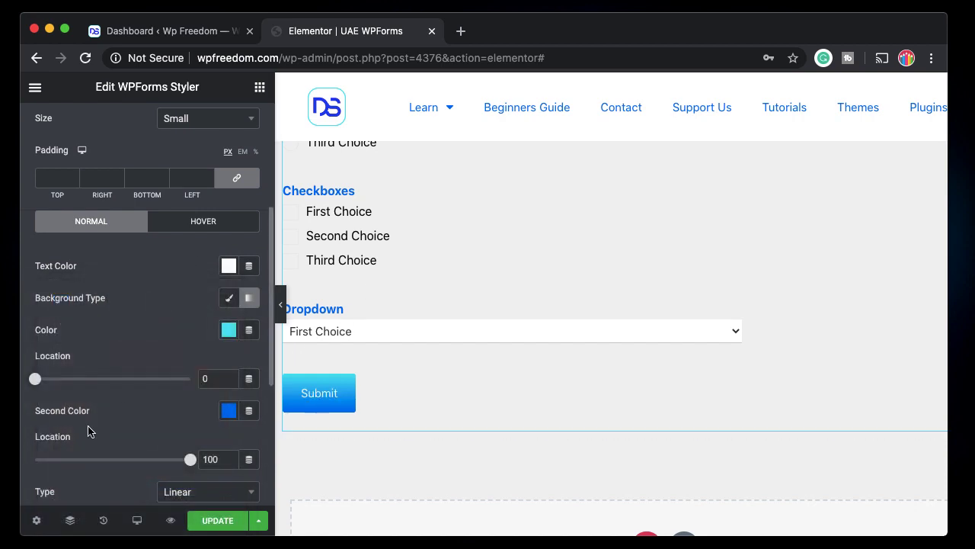
# - Examine the remaining Submit button options, the Success / Error Message settings and the Helpful Information links
pyautogui.scroll(-5, 87, 429)
pyautogui.scroll(-4, 154, 425)
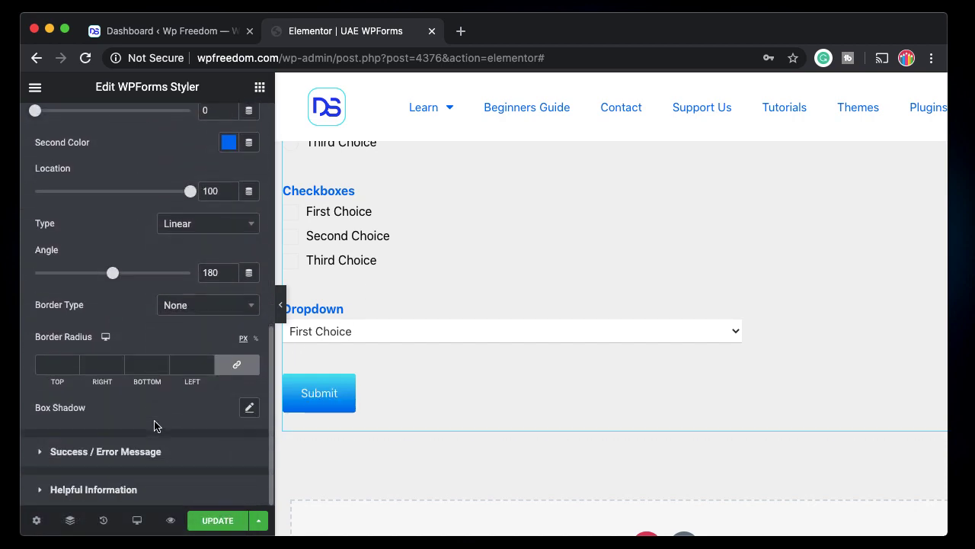
pyautogui.click(109, 446)
pyautogui.scroll(-4, 181, 329)
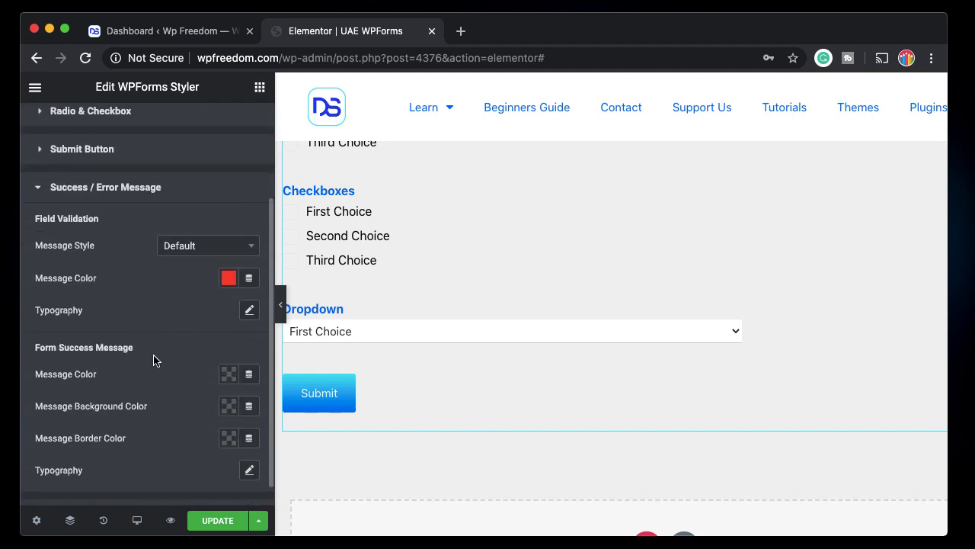
pyautogui.scroll(-1, 155, 360)
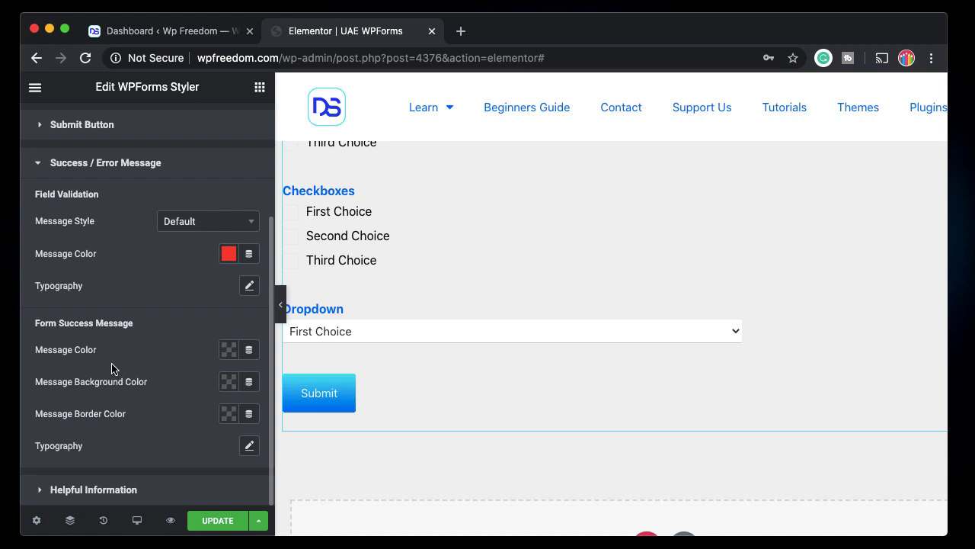
pyautogui.scroll(3, 142, 366)
pyautogui.scroll(-3, 142, 366)
pyautogui.click(127, 483)
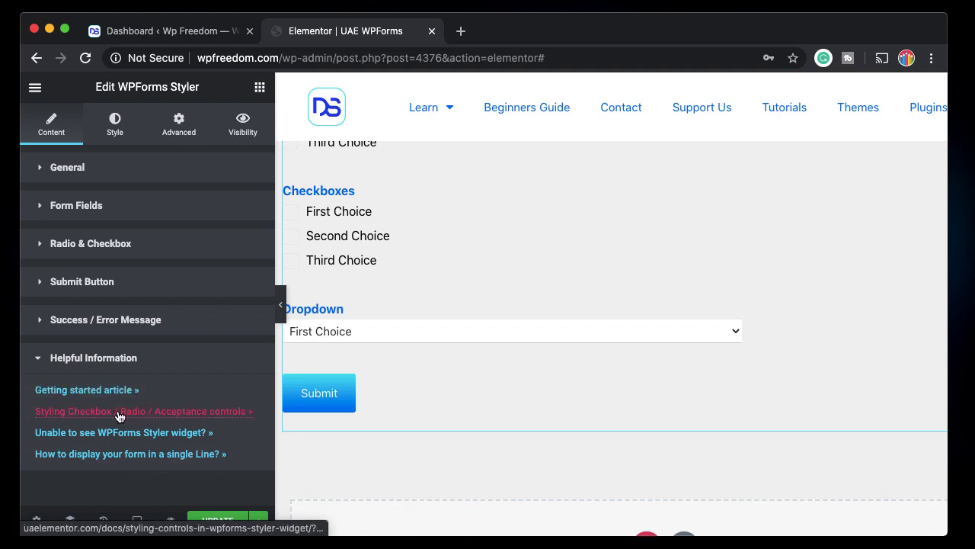
pyautogui.click(104, 366)
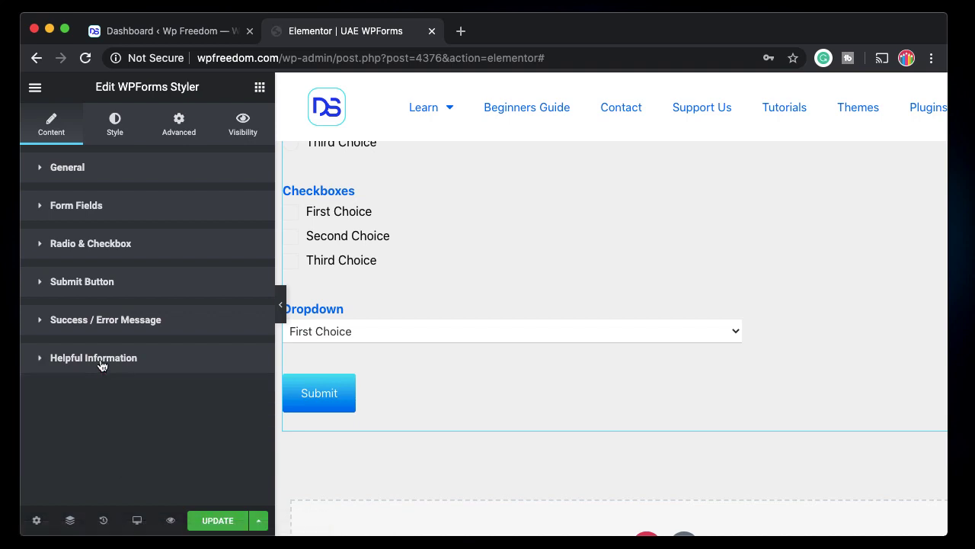
# - Set the Form Title Bottom Margin of the All fields form to 0 px in the spacing settings
pyautogui.click(114, 124)
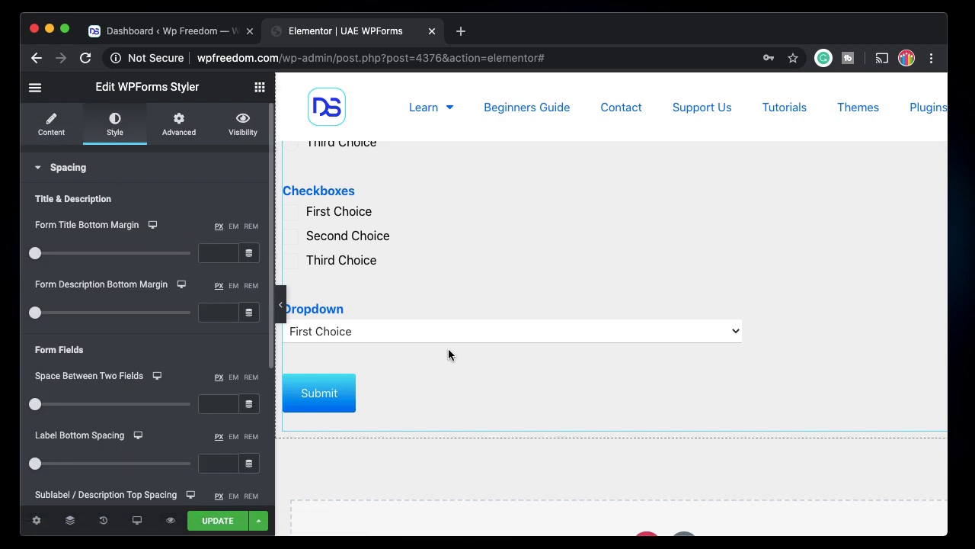
pyautogui.scroll(10, 448, 348)
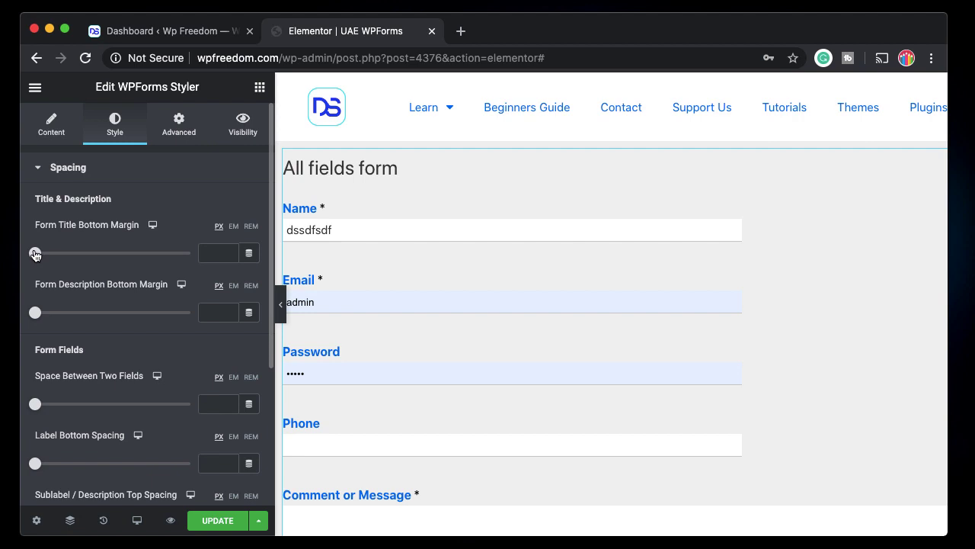
pyautogui.moveTo(34, 253)
pyautogui.mouseDown()
pyautogui.moveTo(70, 259)
pyautogui.moveTo(34, 258)
pyautogui.mouseUp()
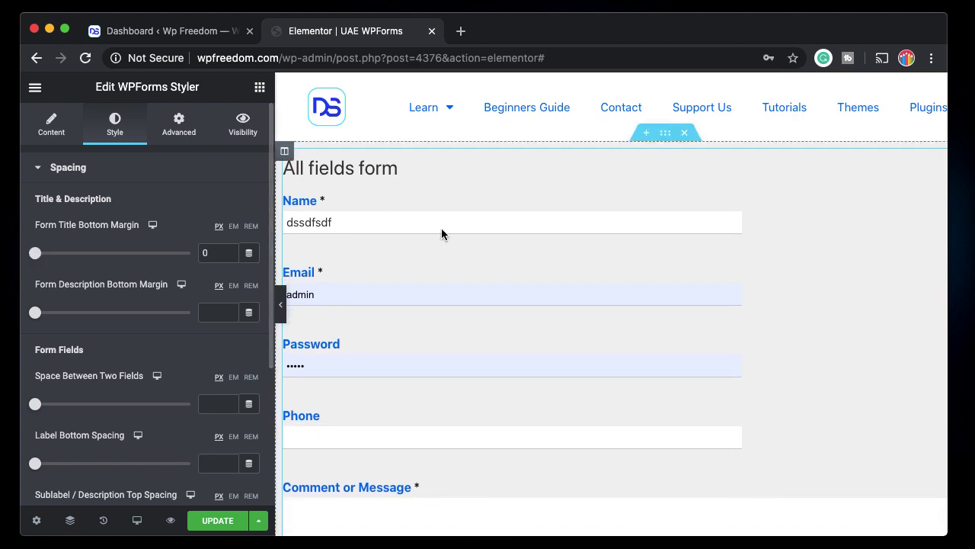
# - Set the Form Description Bottom Margin and the Space Between Two Fields to 0 px
pyautogui.moveTo(33, 316); pyautogui.dragTo(10, 314)
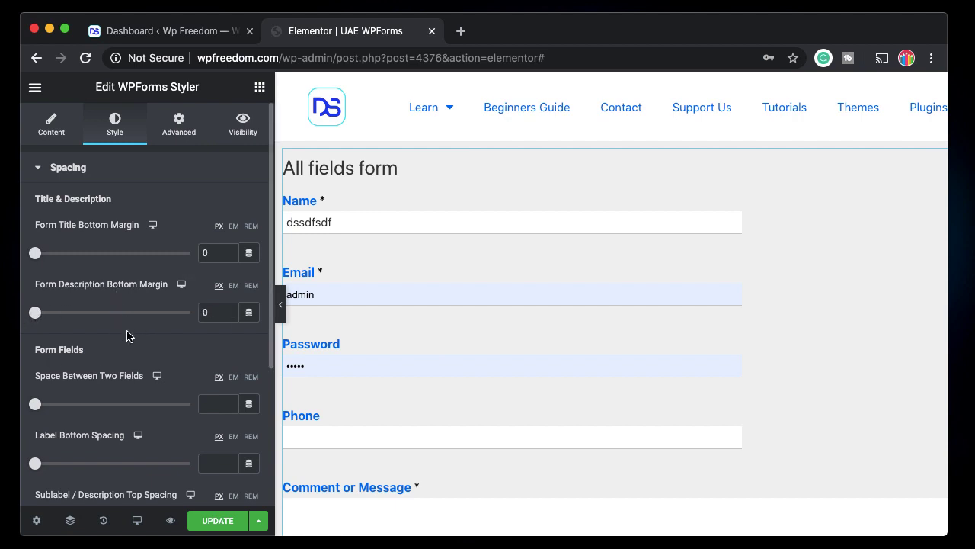
pyautogui.scroll(-2, 129, 343)
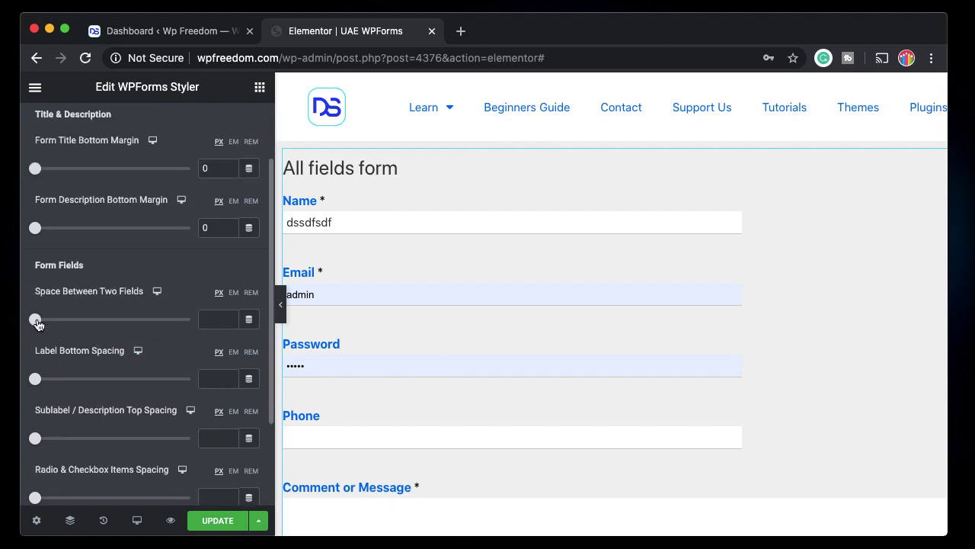
pyautogui.moveTo(37, 324)
pyautogui.mouseDown()
pyautogui.moveTo(94, 320)
pyautogui.moveTo(34, 320)
pyautogui.mouseUp()
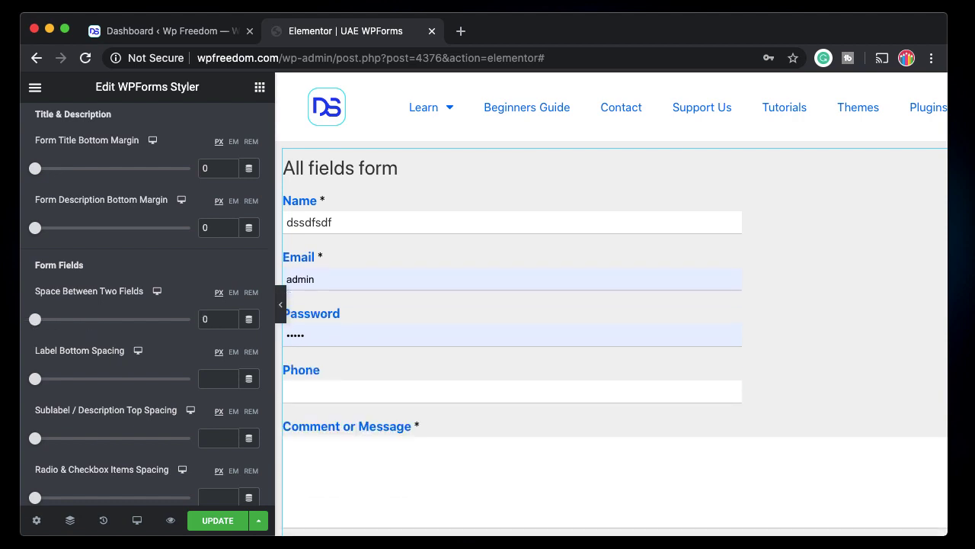
# - Set the Label Bottom Spacing to 8 px and the Sublabel / Description Top Spacing to 9 px
pyautogui.click(35, 381)
pyautogui.moveTo(39, 389); pyautogui.dragTo(48, 381)
pyautogui.moveTo(33, 442); pyautogui.dragTo(59, 434)
pyautogui.scroll(-3, 115, 427)
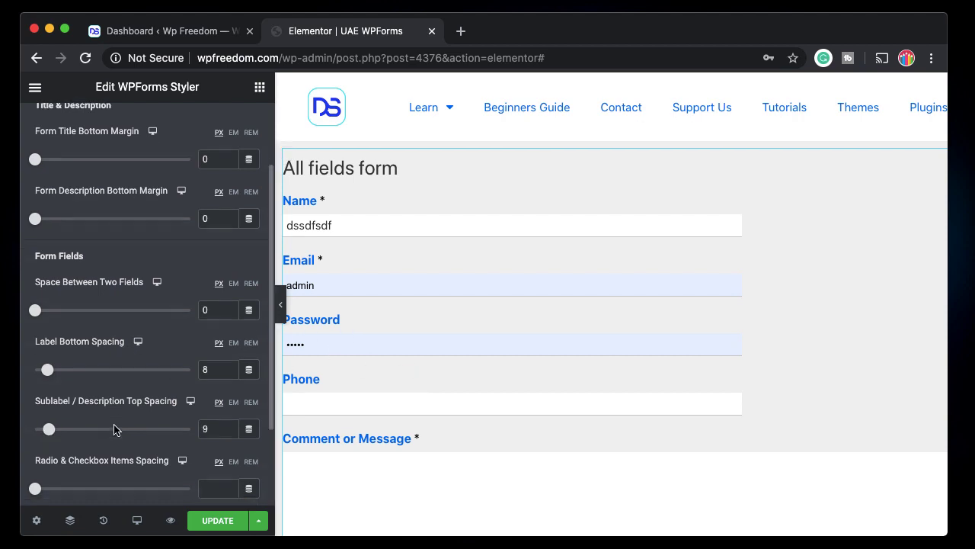
# - Set the Radio & Checkbox Items Spacing and the Submit Button Top Spacing to 0 px
pyautogui.scroll(-5, 362, 425)
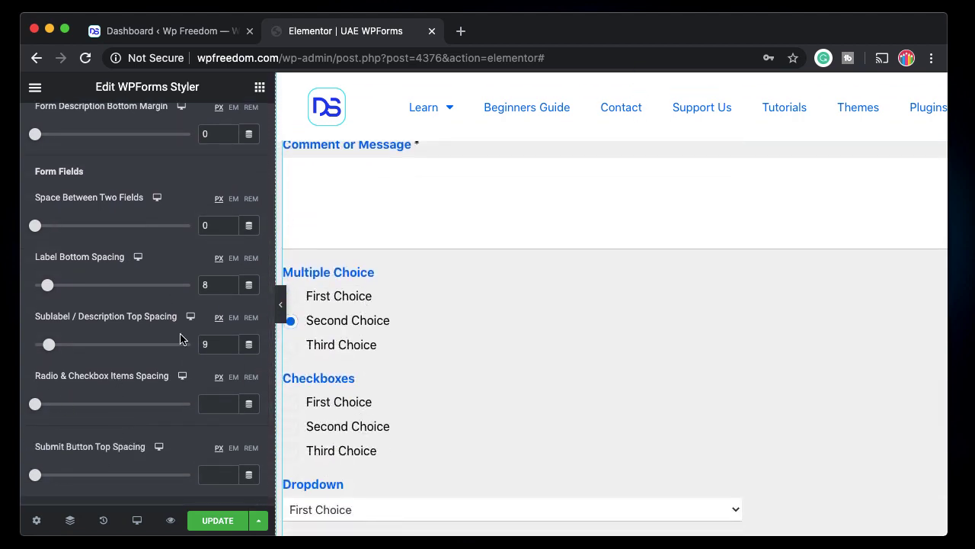
pyautogui.moveTo(34, 405)
pyautogui.mouseDown()
pyautogui.moveTo(102, 416)
pyautogui.moveTo(41, 420)
pyautogui.moveTo(22, 407)
pyautogui.mouseUp()
pyautogui.scroll(-1, 116, 399)
pyautogui.moveTo(36, 446)
pyautogui.mouseDown()
pyautogui.moveTo(55, 446)
pyautogui.moveTo(26, 451)
pyautogui.mouseUp()
pyautogui.scroll(-3, 502, 396)
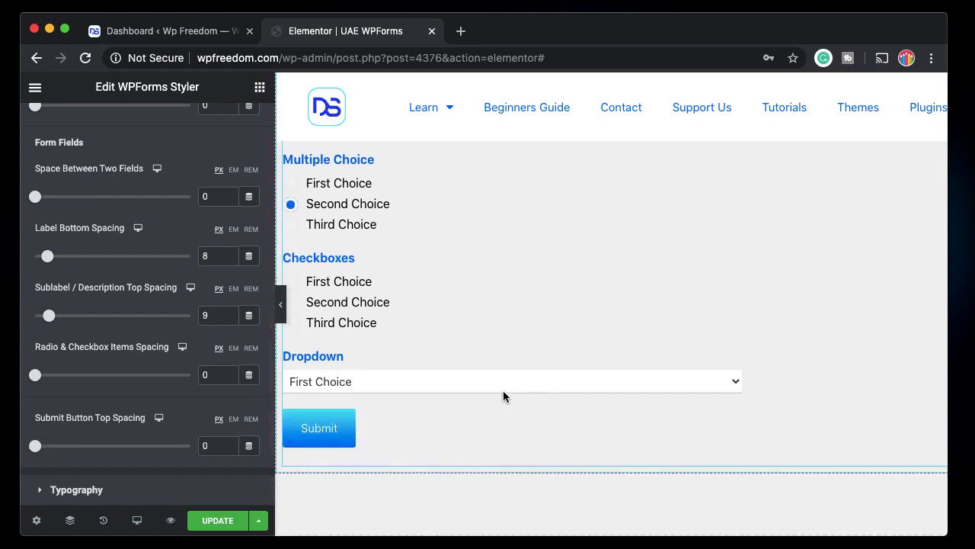
pyautogui.moveTo(39, 449)
pyautogui.mouseDown()
pyautogui.moveTo(120, 453)
pyautogui.moveTo(35, 459)
pyautogui.mouseUp()
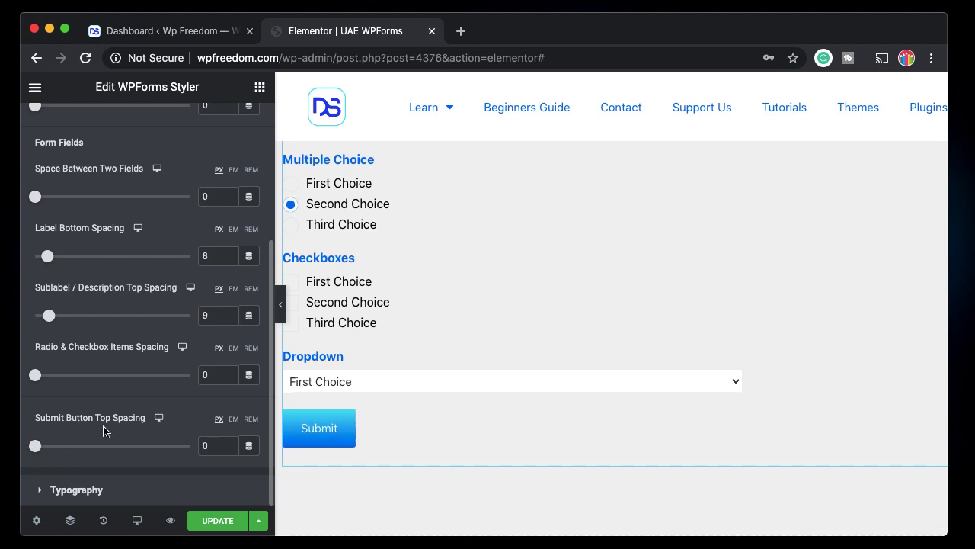
# - Set the Form Title color to the blue #0D73EF in the typography settings
pyautogui.click(110, 490)
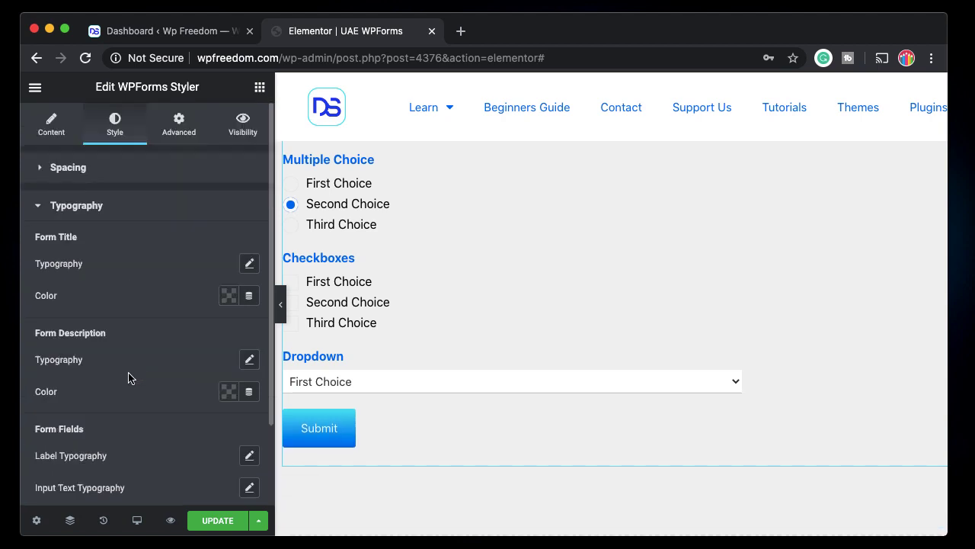
pyautogui.scroll(-2, 141, 305)
pyautogui.scroll(8, 437, 258)
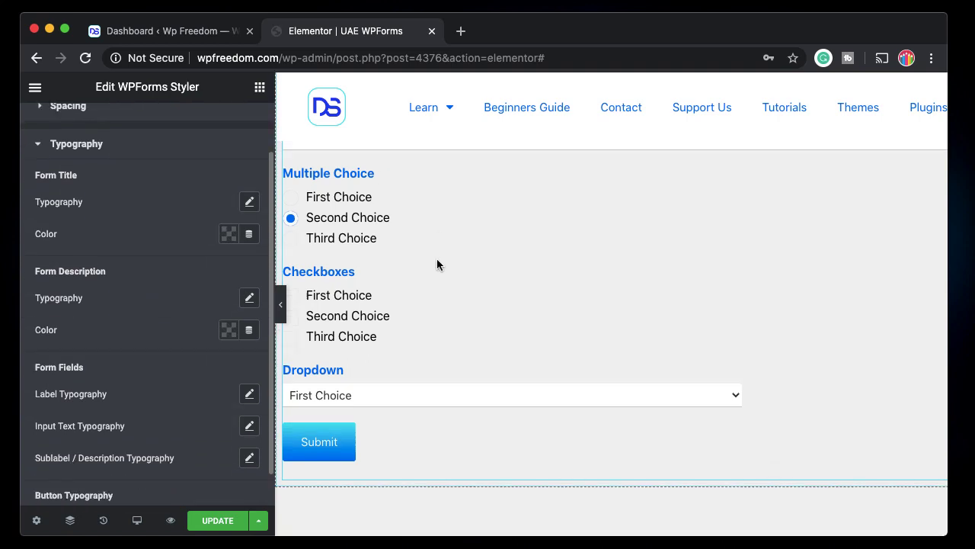
pyautogui.click(227, 234)
pyautogui.click(179, 271)
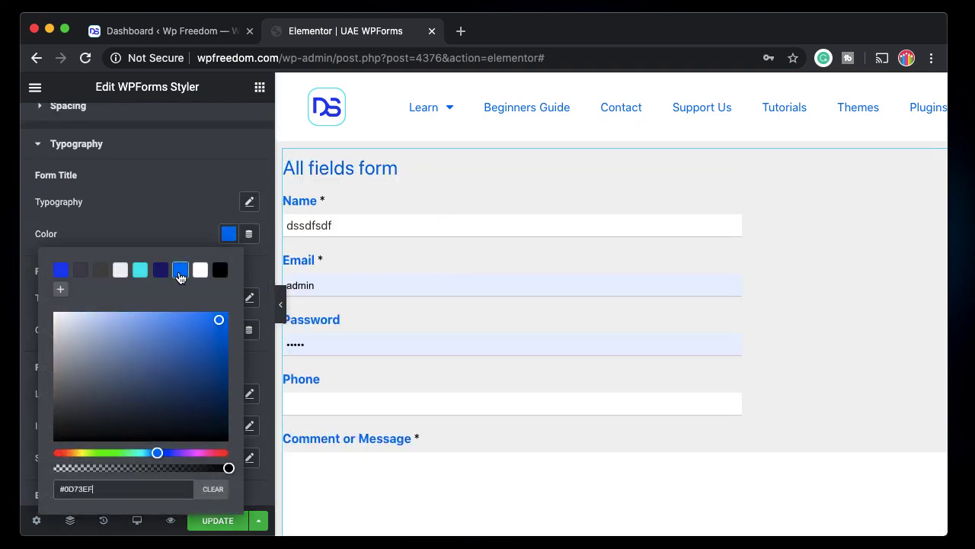
pyautogui.click(183, 229)
# - Enlarge the font size of the form title in its typography settings
pyautogui.click(250, 203)
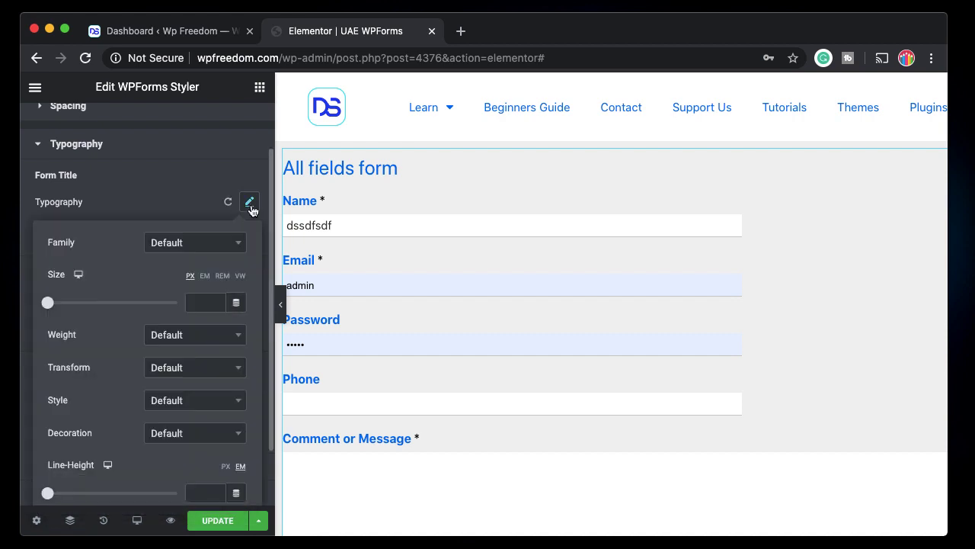
pyautogui.click(75, 303)
pyautogui.click(158, 194)
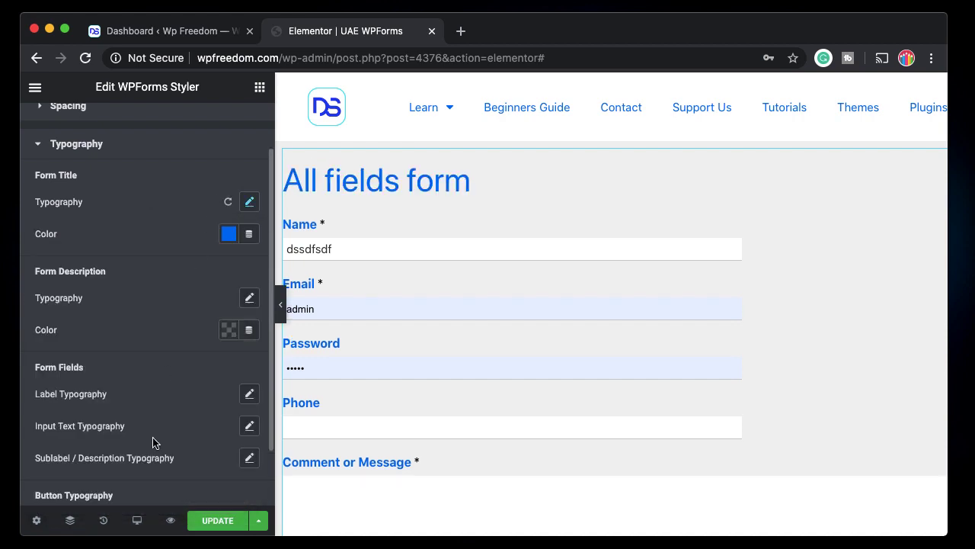
pyautogui.scroll(-1, 152, 442)
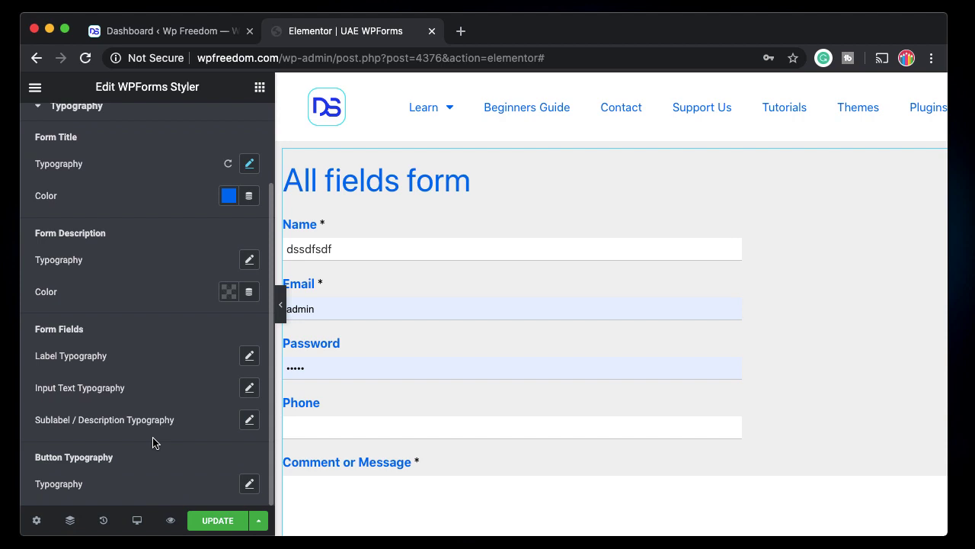
# - Set the Background Color of the radio buttons and checkboxes to white #FFFFFF
pyautogui.scroll(-7, 520, 392)
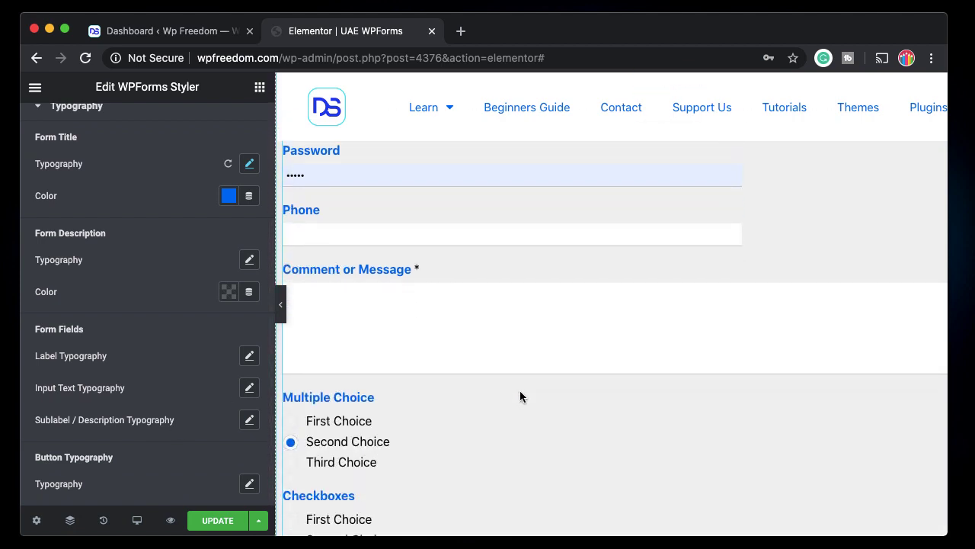
pyautogui.scroll(3, 78, 194)
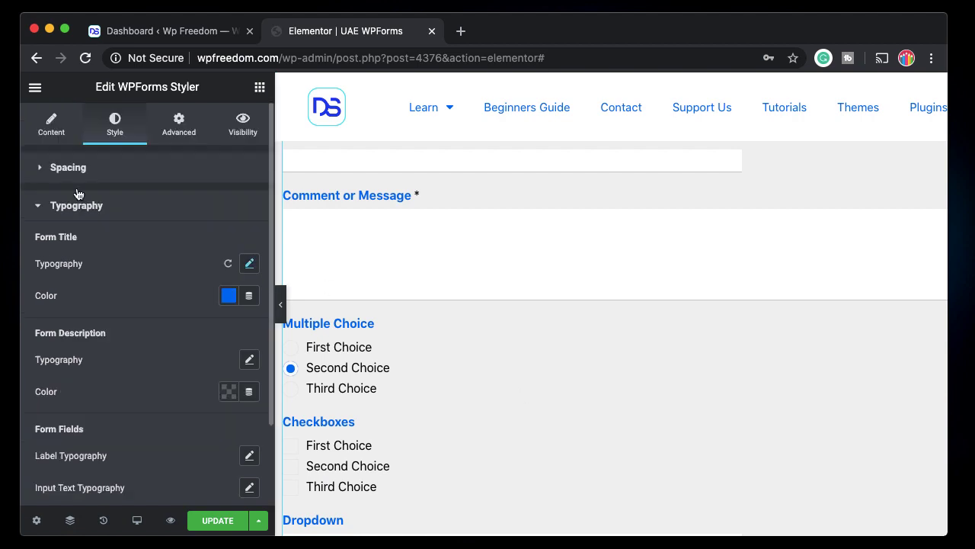
pyautogui.click(52, 124)
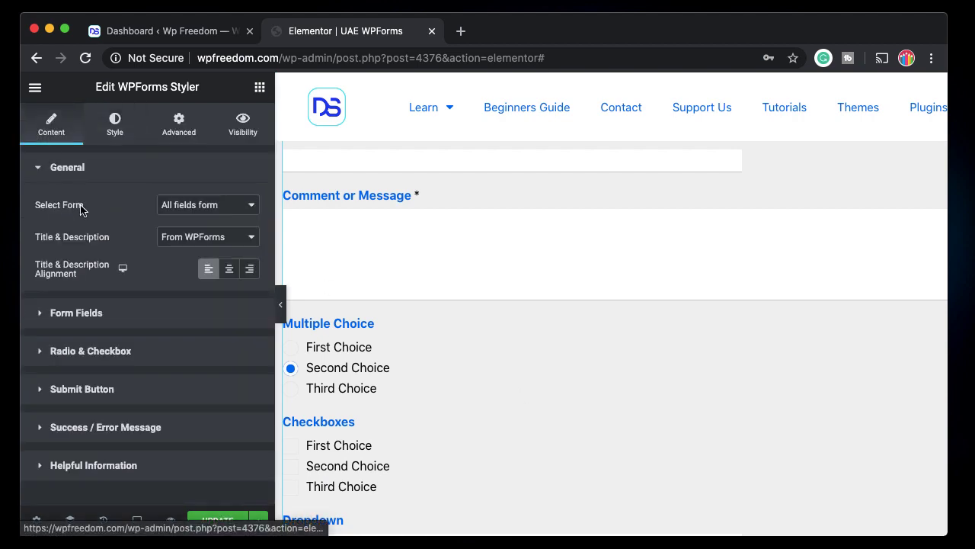
pyautogui.click(99, 352)
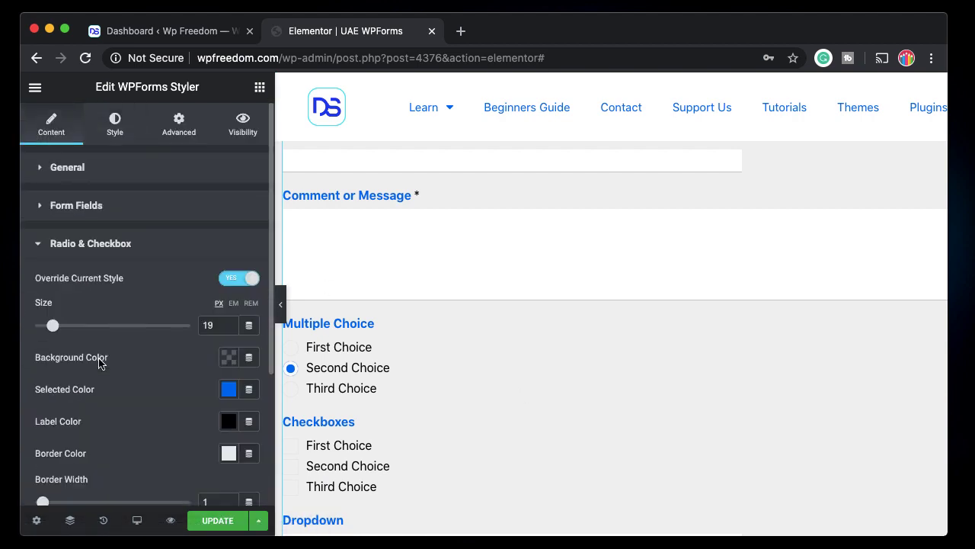
pyautogui.click(228, 360)
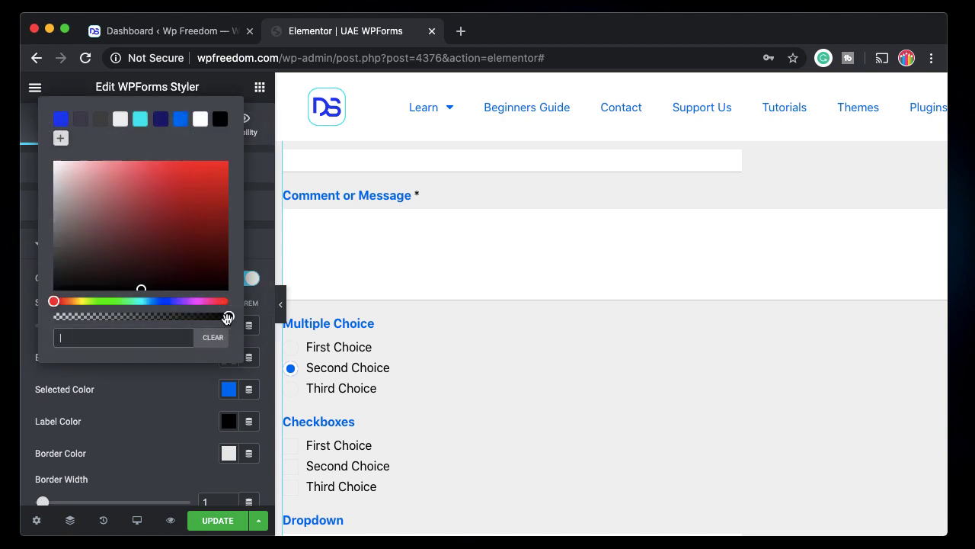
pyautogui.click(201, 119)
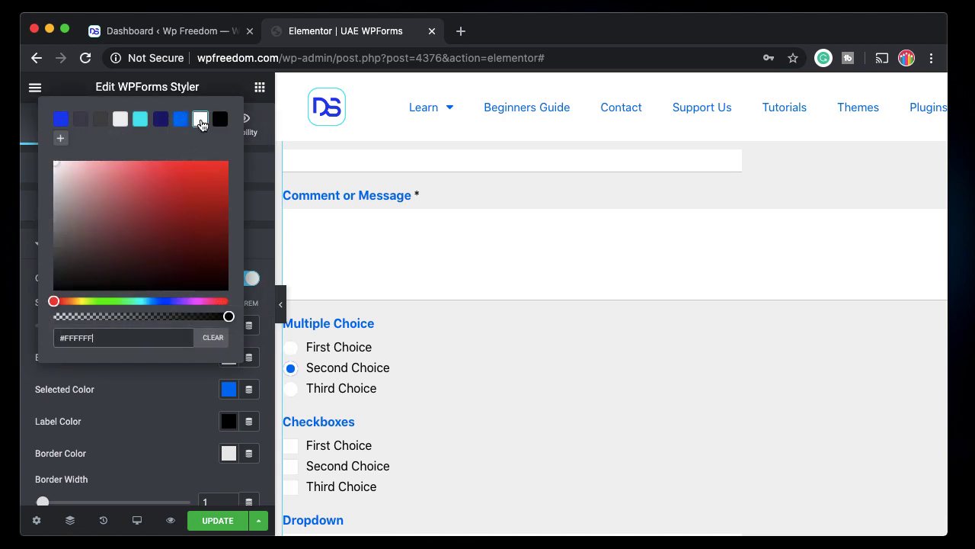
pyautogui.click(121, 414)
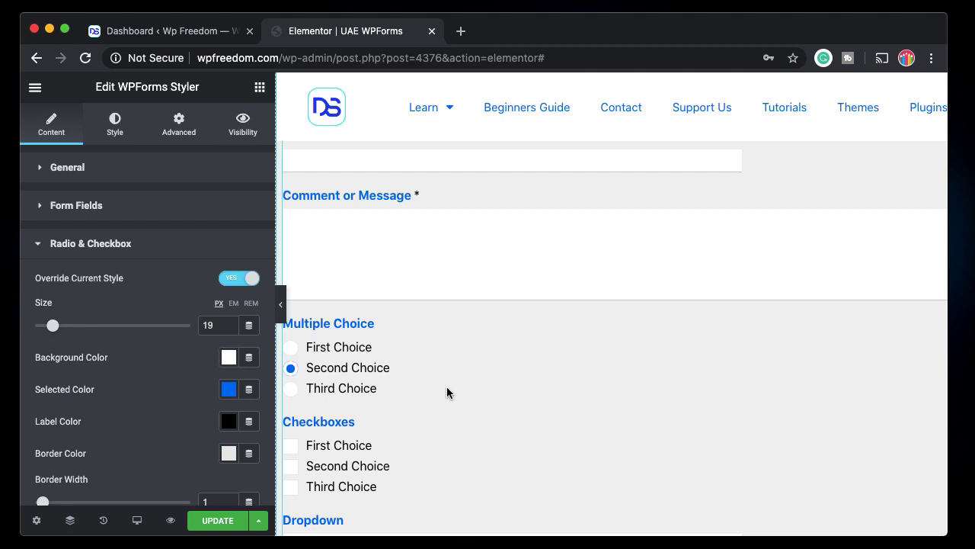
# - Close the Radio & Checkbox settings and return to the list of Elementor widgets
pyautogui.scroll(4, 446, 389)
pyautogui.scroll(-4, 447, 391)
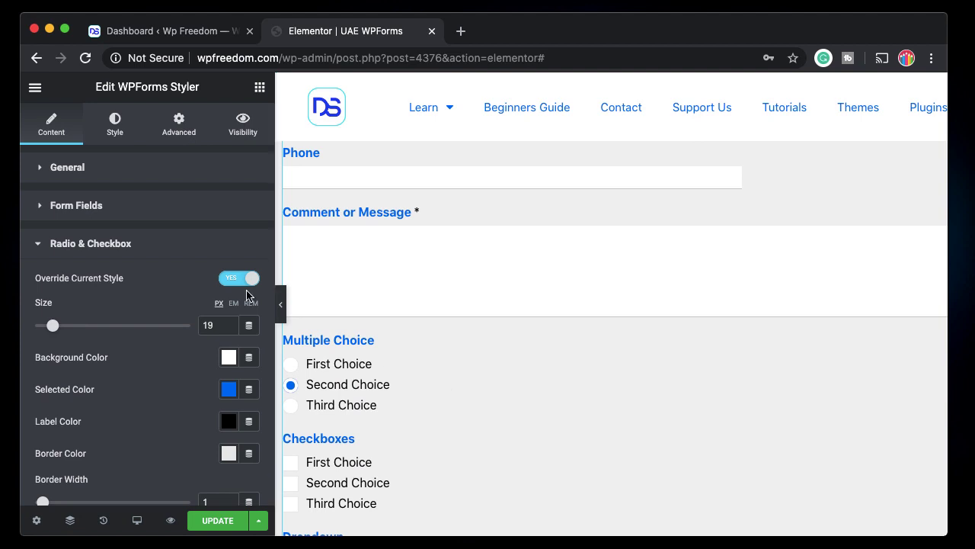
pyautogui.click(109, 249)
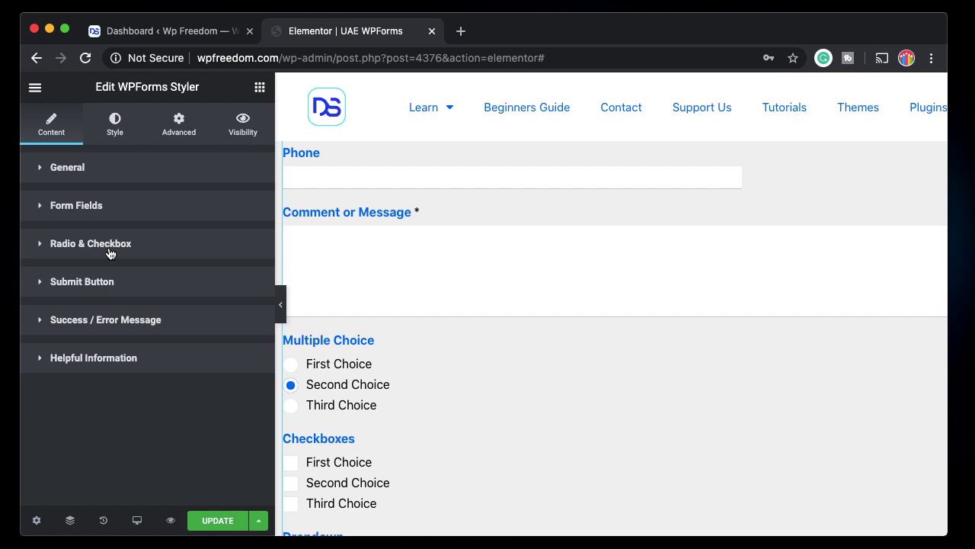
pyautogui.click(259, 88)
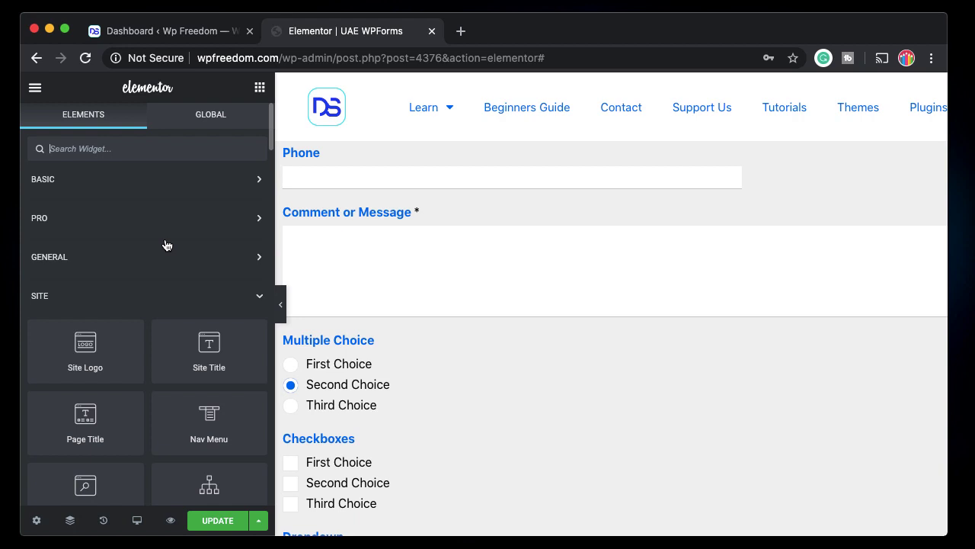